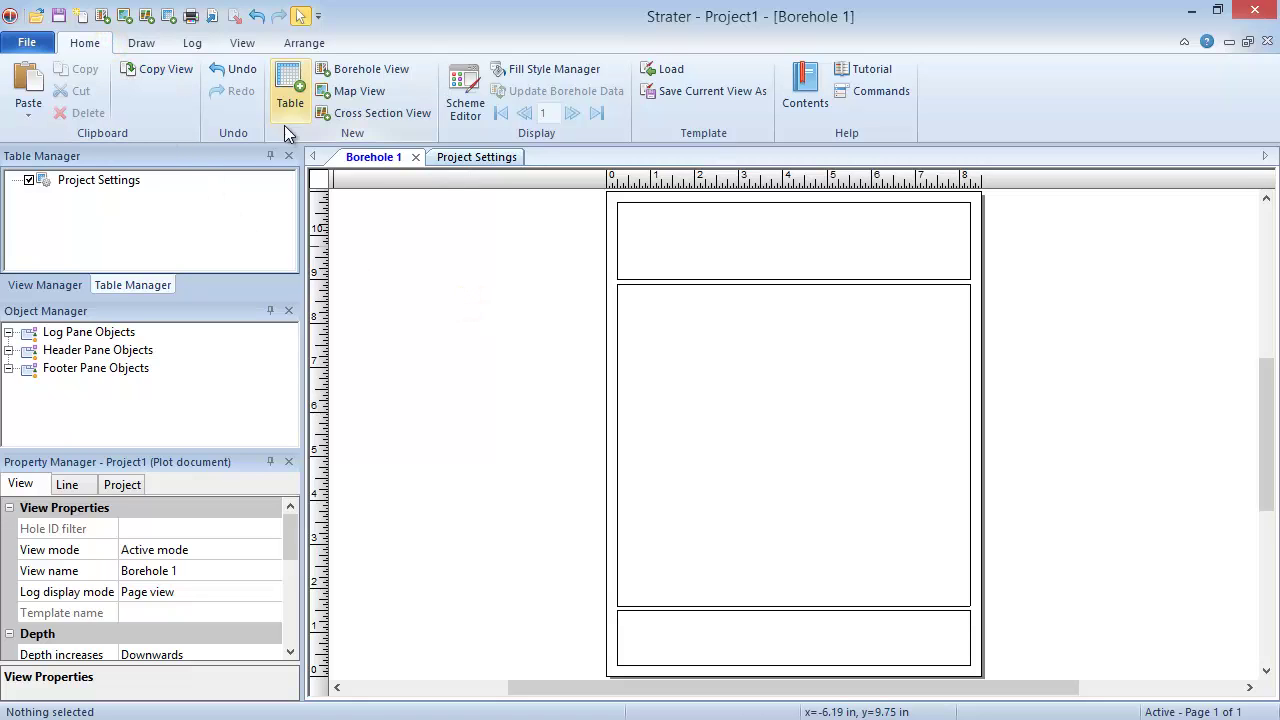
# Open a new Cross Section View and start Create Cross Section to choose a collars file
pyautogui.click(397, 114)
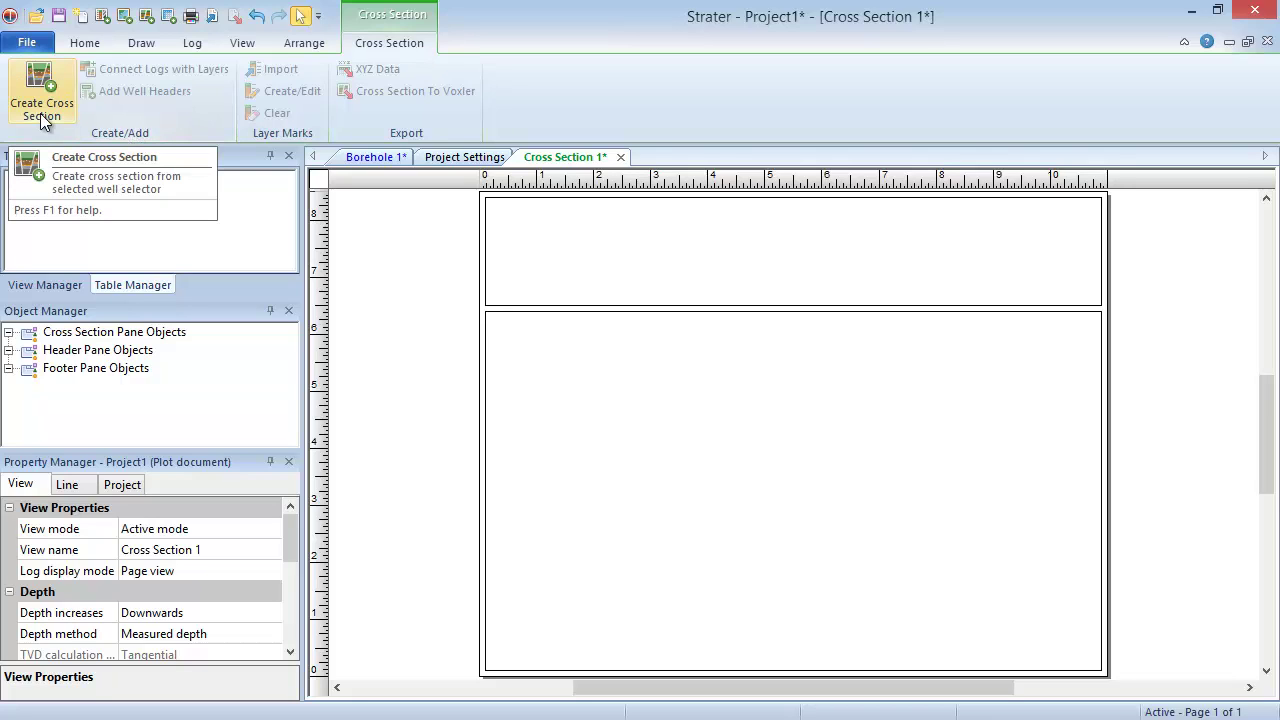
pyautogui.click(40, 113)
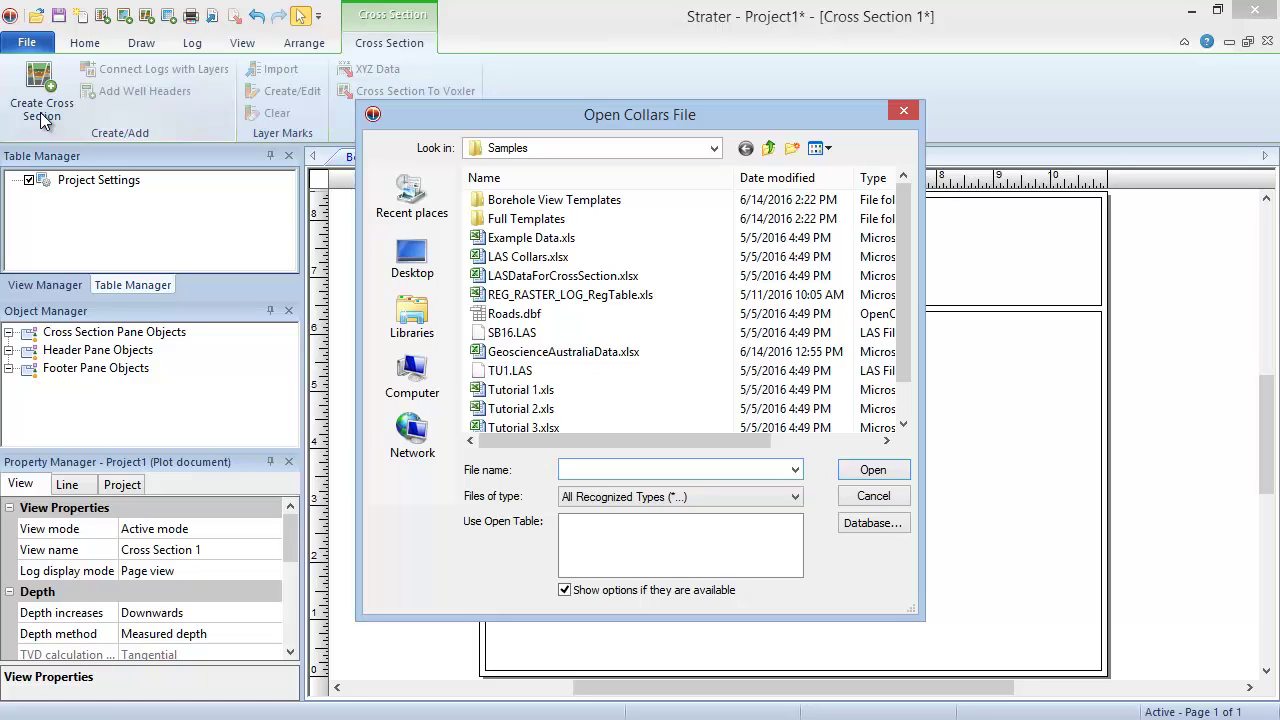
# Open GeoscienceAustraliaData.xlsx, import its Well Header Data sheet, and accept the header and starting rows
pyautogui.click(604, 352)
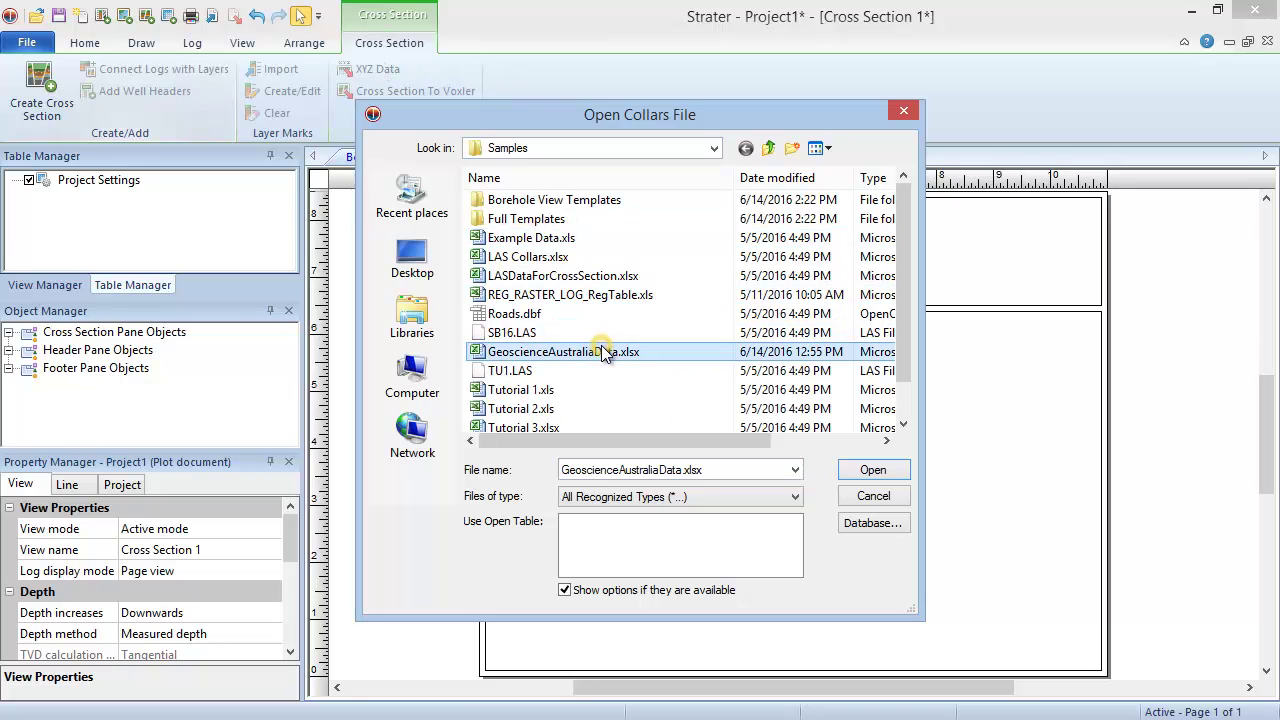
pyautogui.click(848, 468)
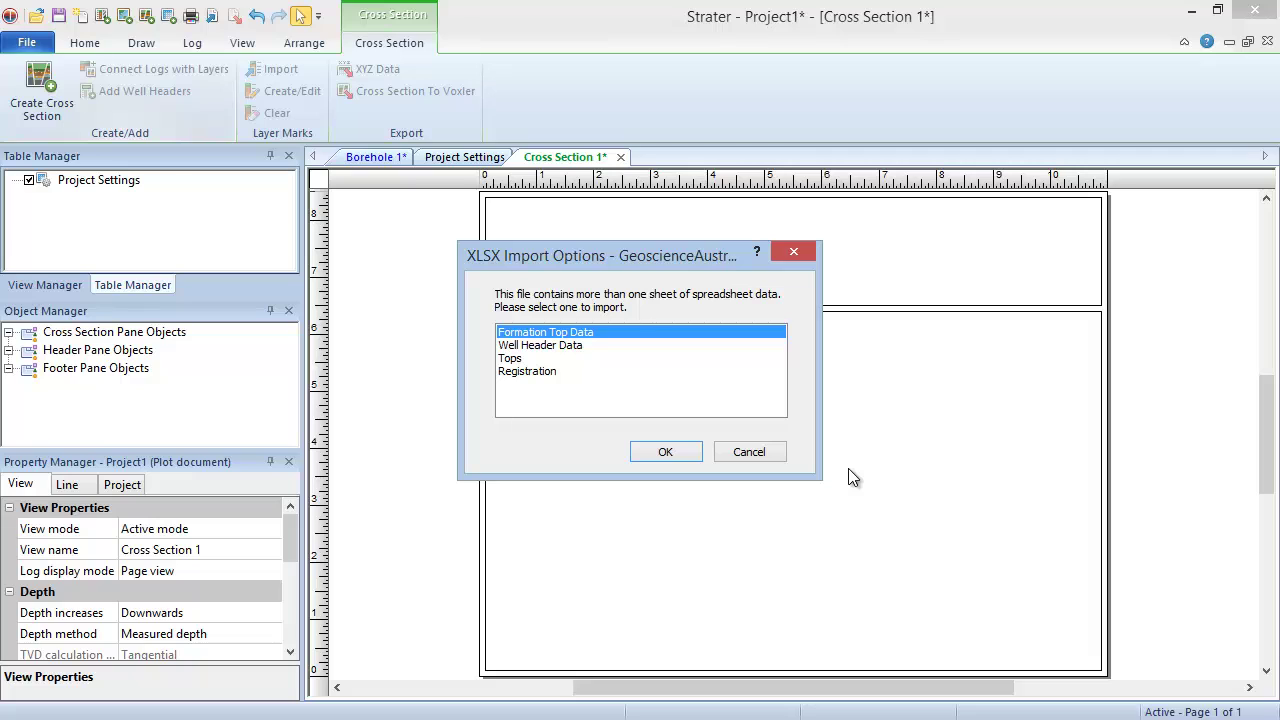
pyautogui.click(586, 348)
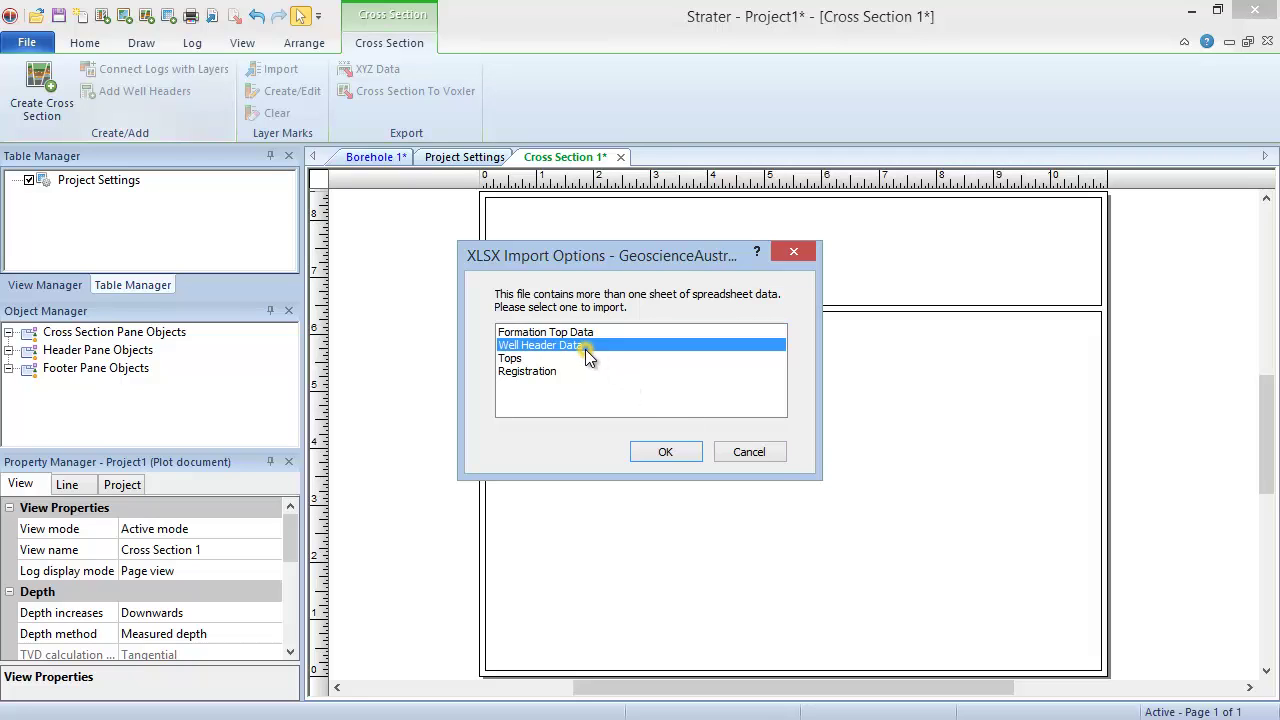
pyautogui.click(694, 456)
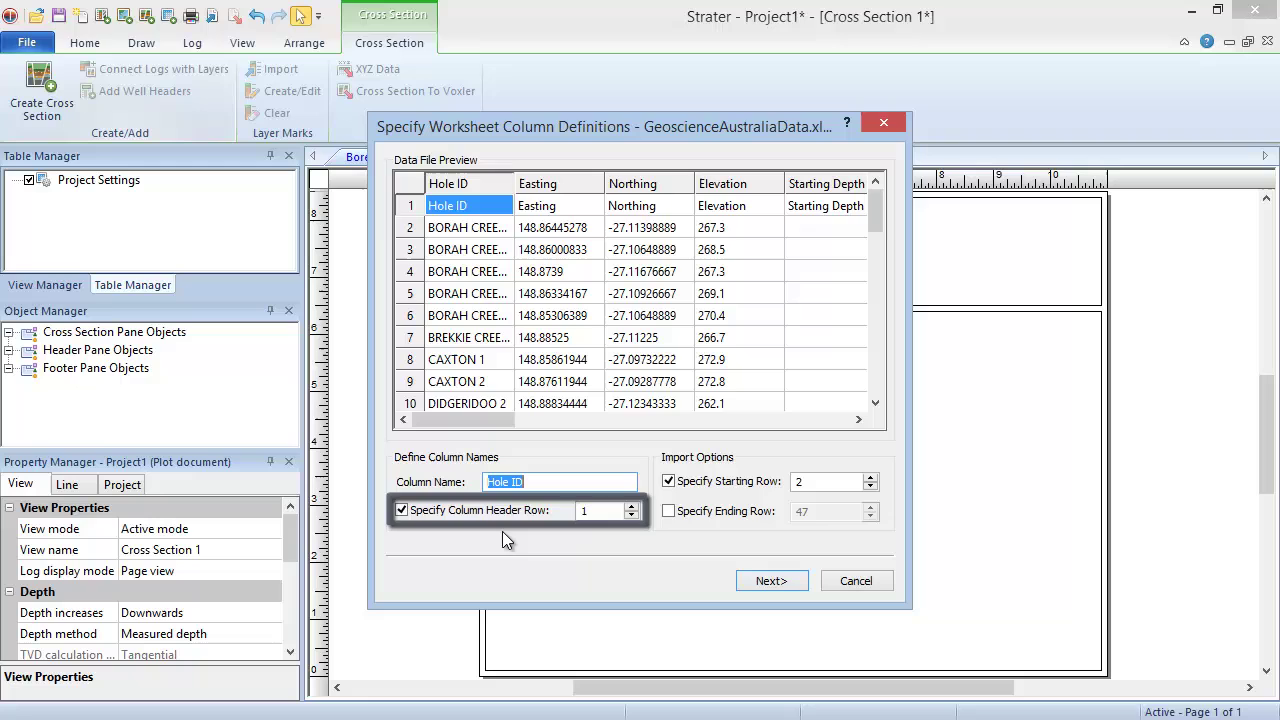
pyautogui.click(770, 580)
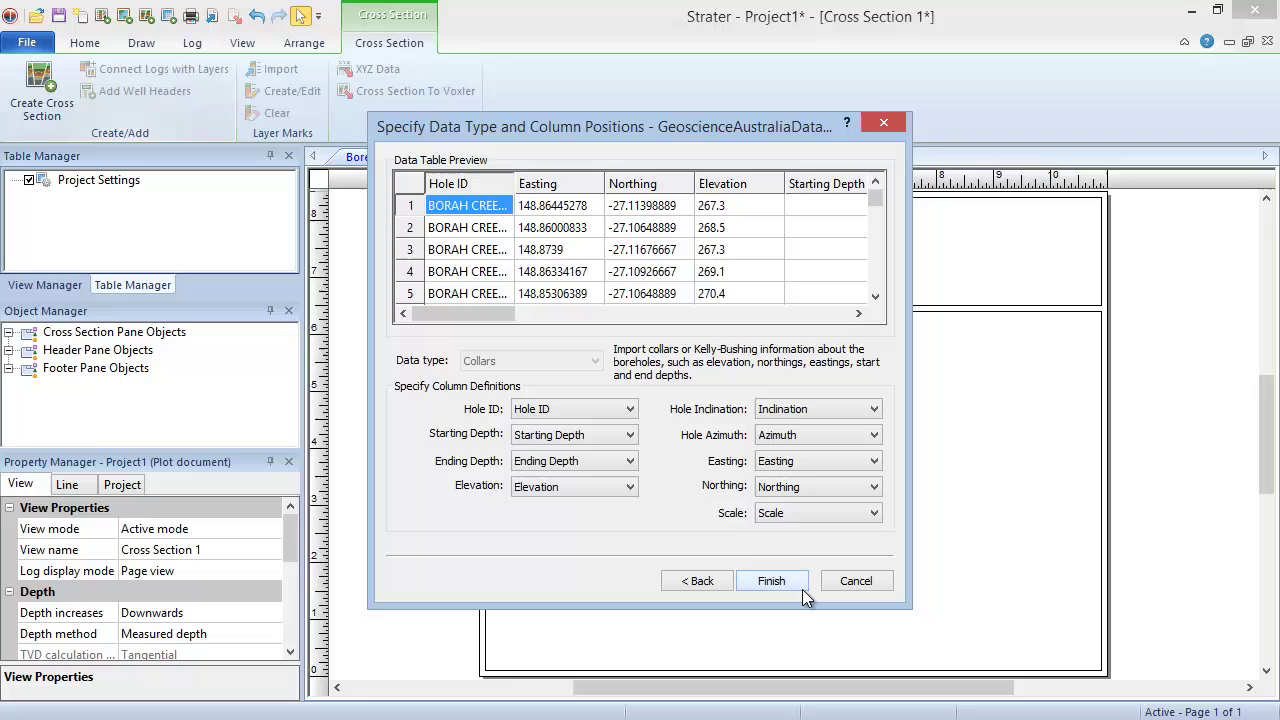
# Finish the collar import and trim the well selector to BORAH CREEK 1, 4, 2 and 5, in that order
pyautogui.click(802, 589)
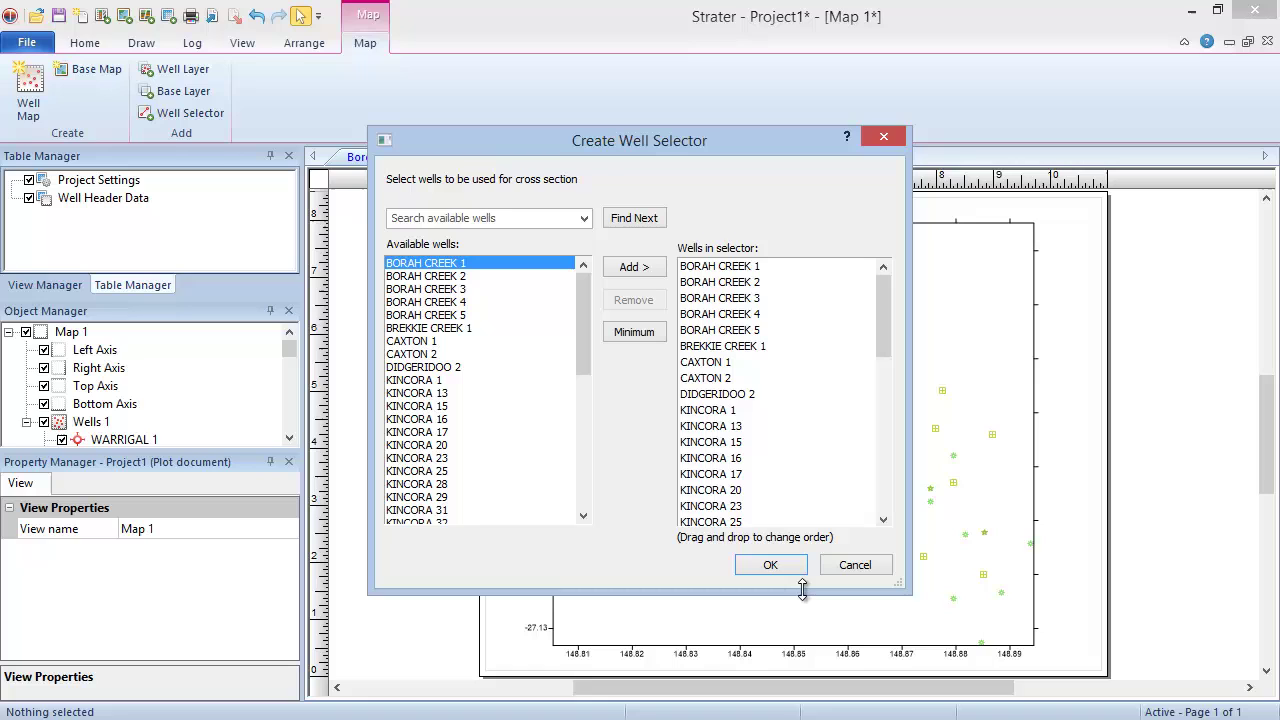
pyautogui.click(757, 346)
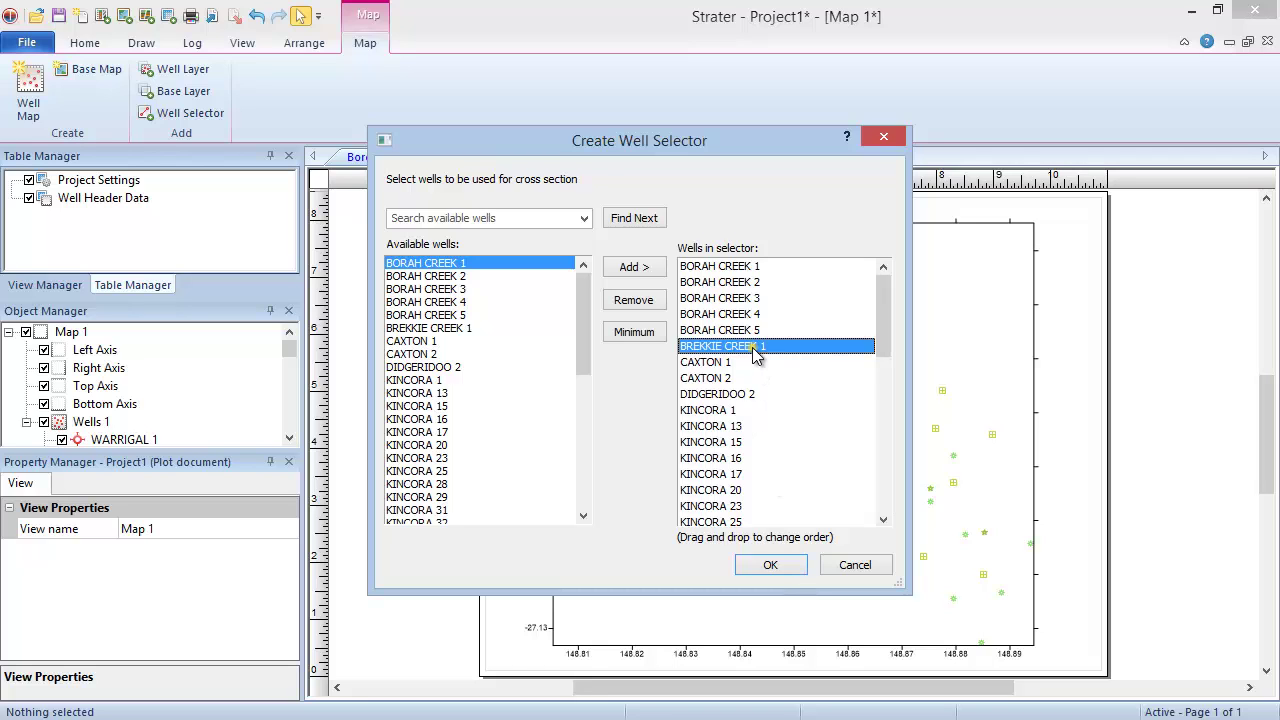
pyautogui.scroll(-14, 875, 350)
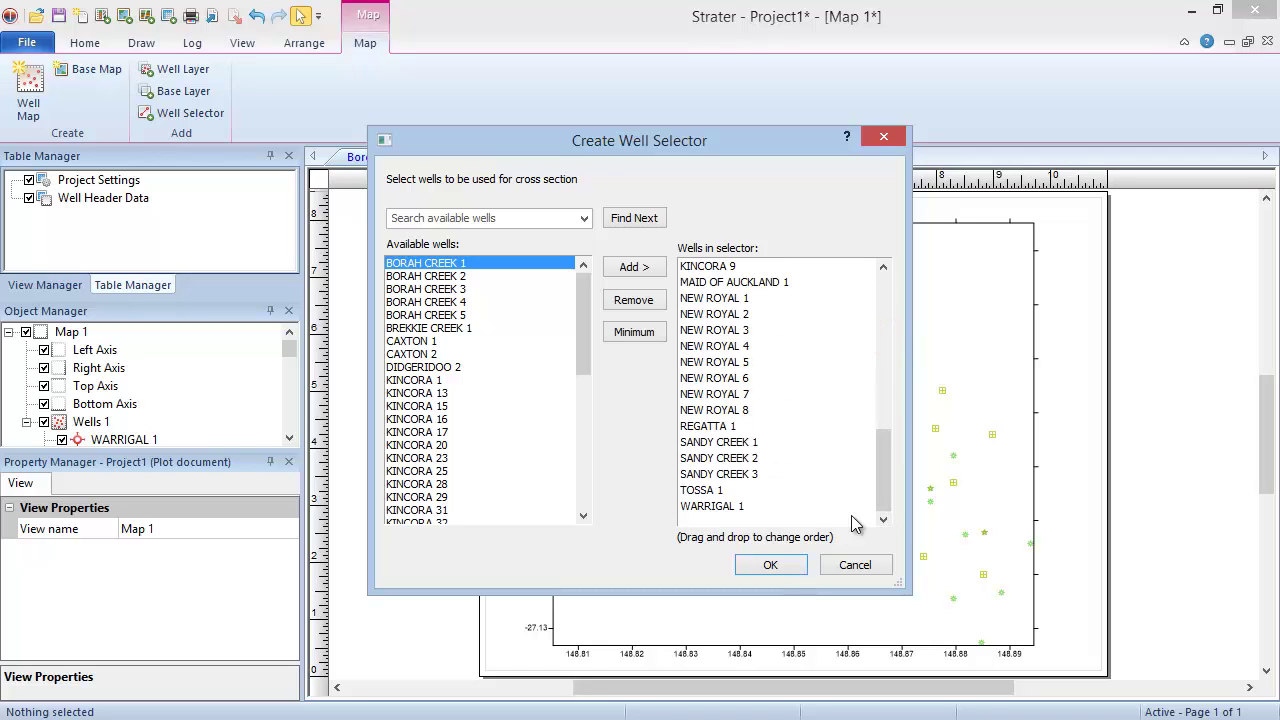
pyautogui.keyDown('shift'); pyautogui.click(735, 507); pyautogui.keyUp('shift')
pyautogui.scroll(10, 886, 500)
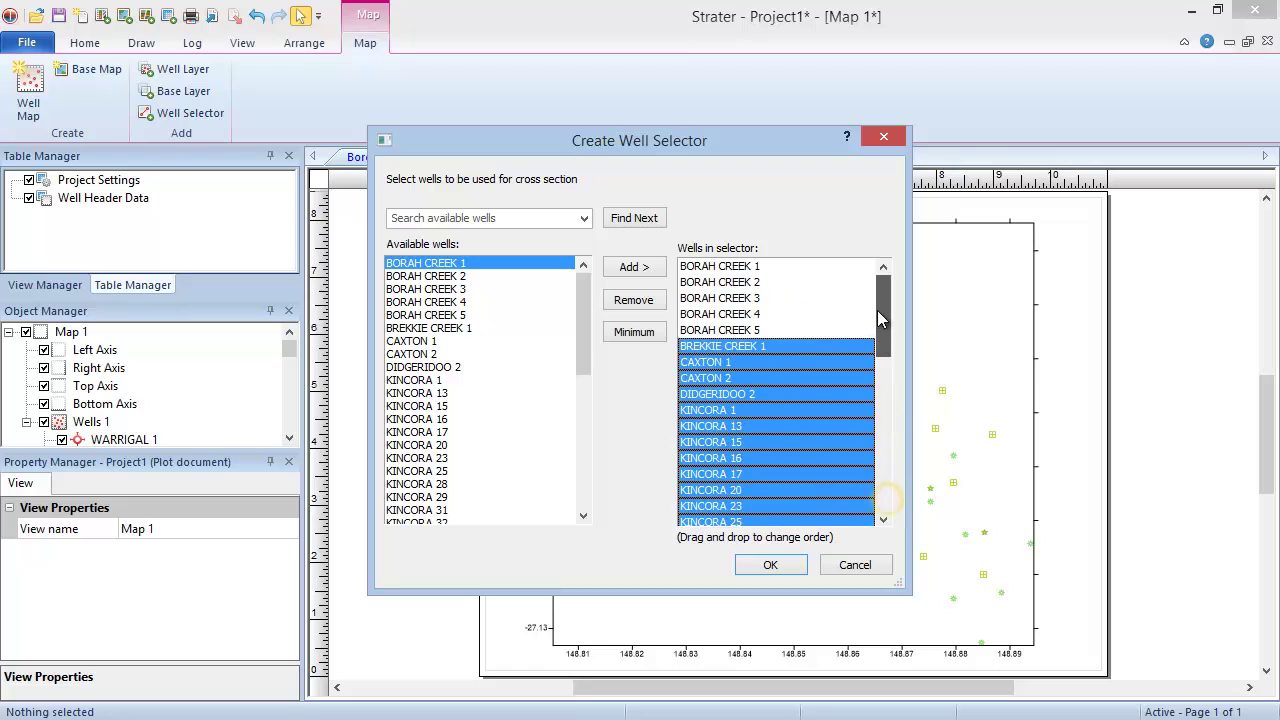
pyautogui.keyDown('ctrl'); pyautogui.click(755, 298); pyautogui.keyUp('ctrl')
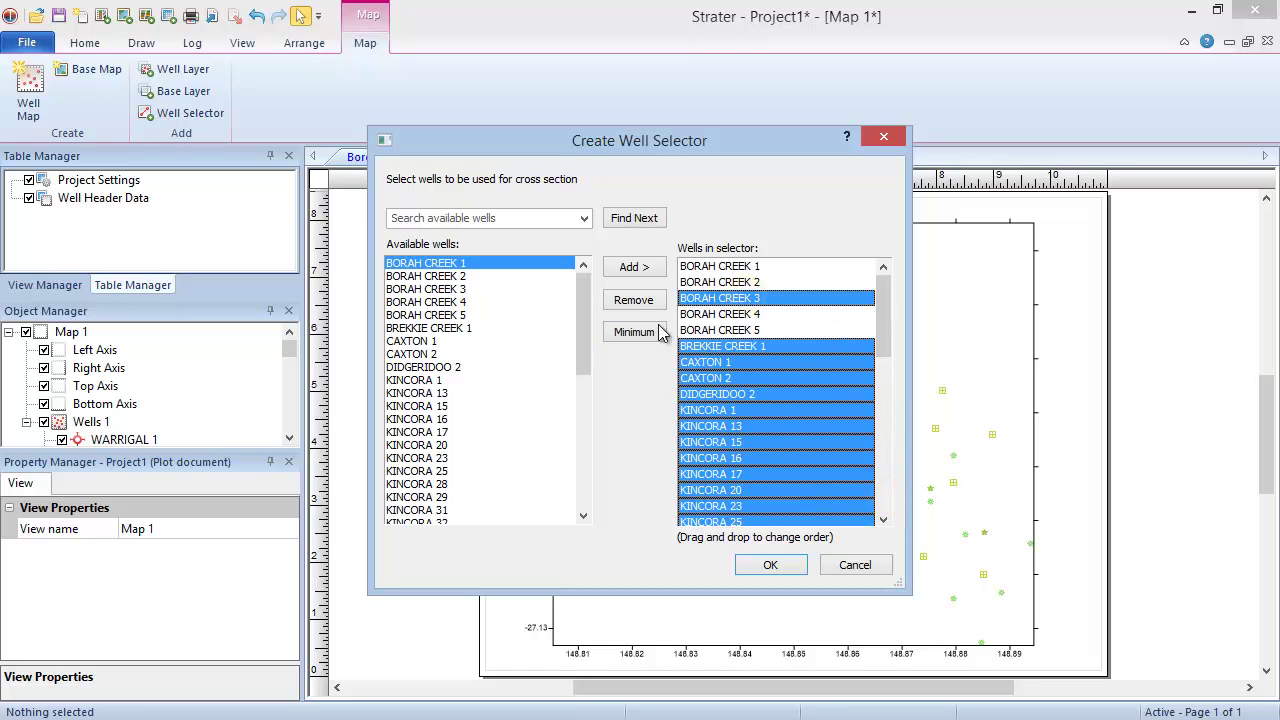
pyautogui.click(634, 301)
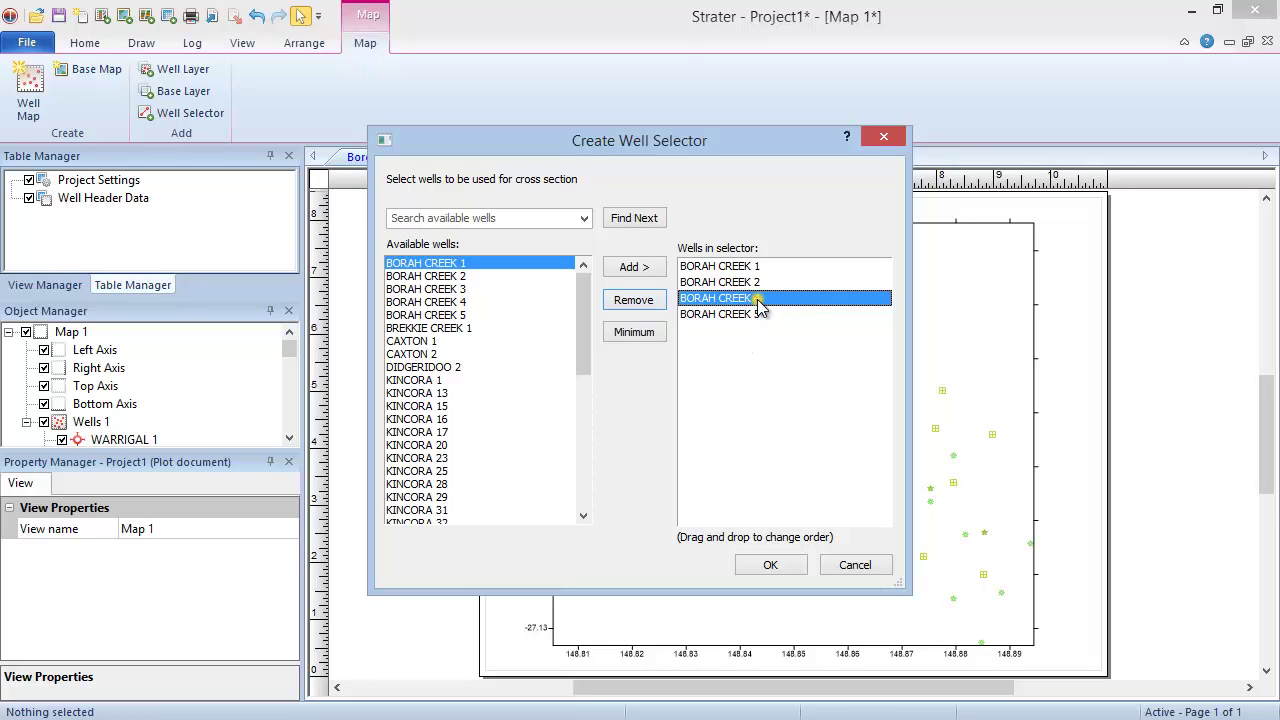
pyautogui.moveTo(756, 301); pyautogui.dragTo(763, 275)
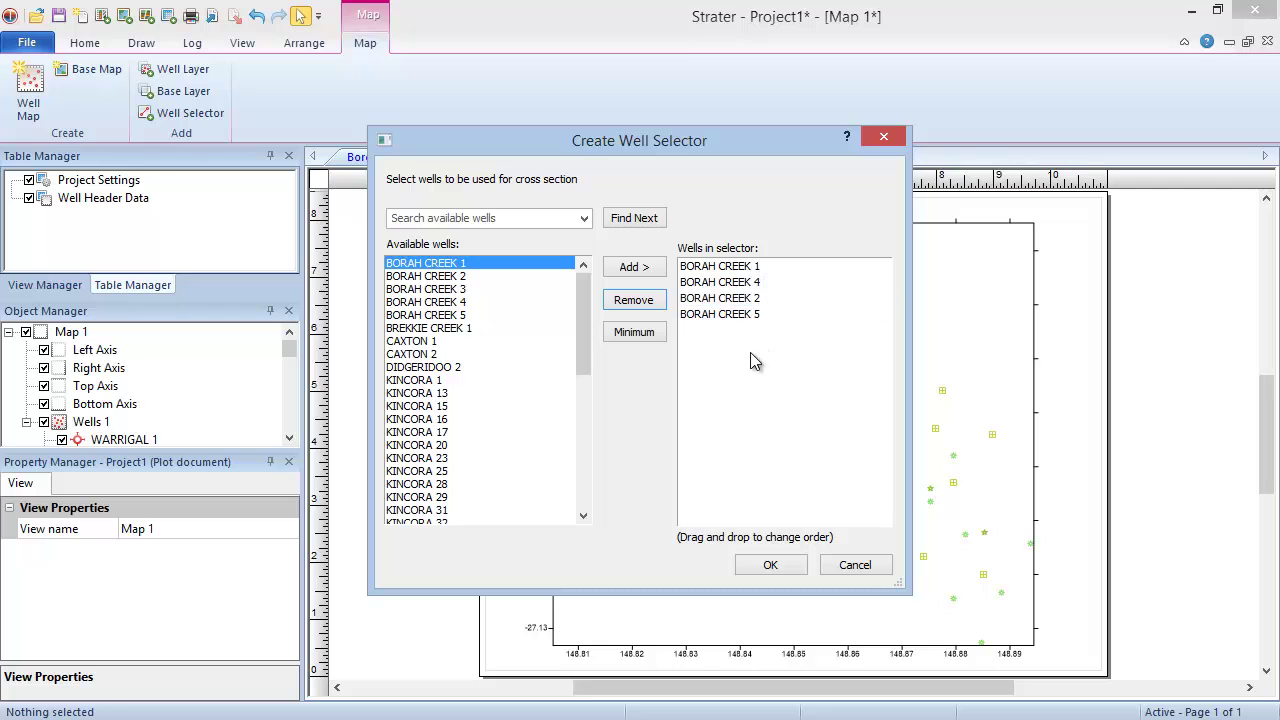
pyautogui.click(800, 565)
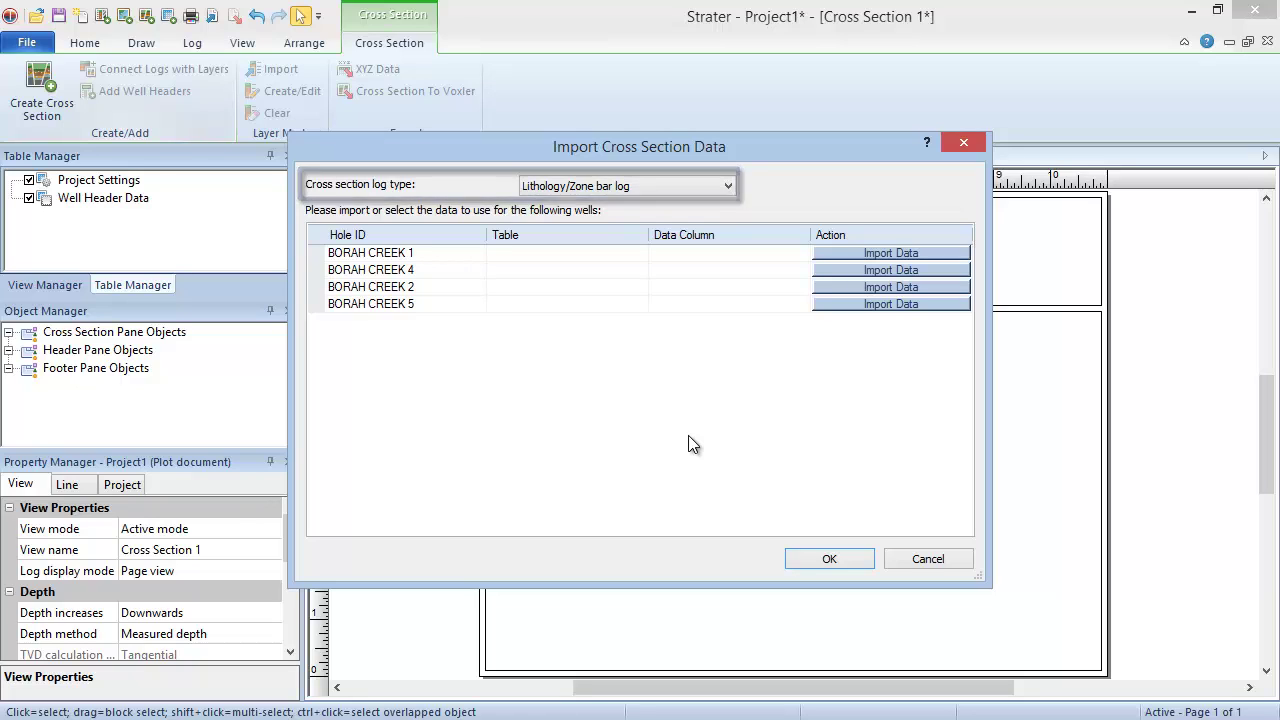
# Keep Lithology/Zone bar log as the cross section log type
pyautogui.click(727, 186)
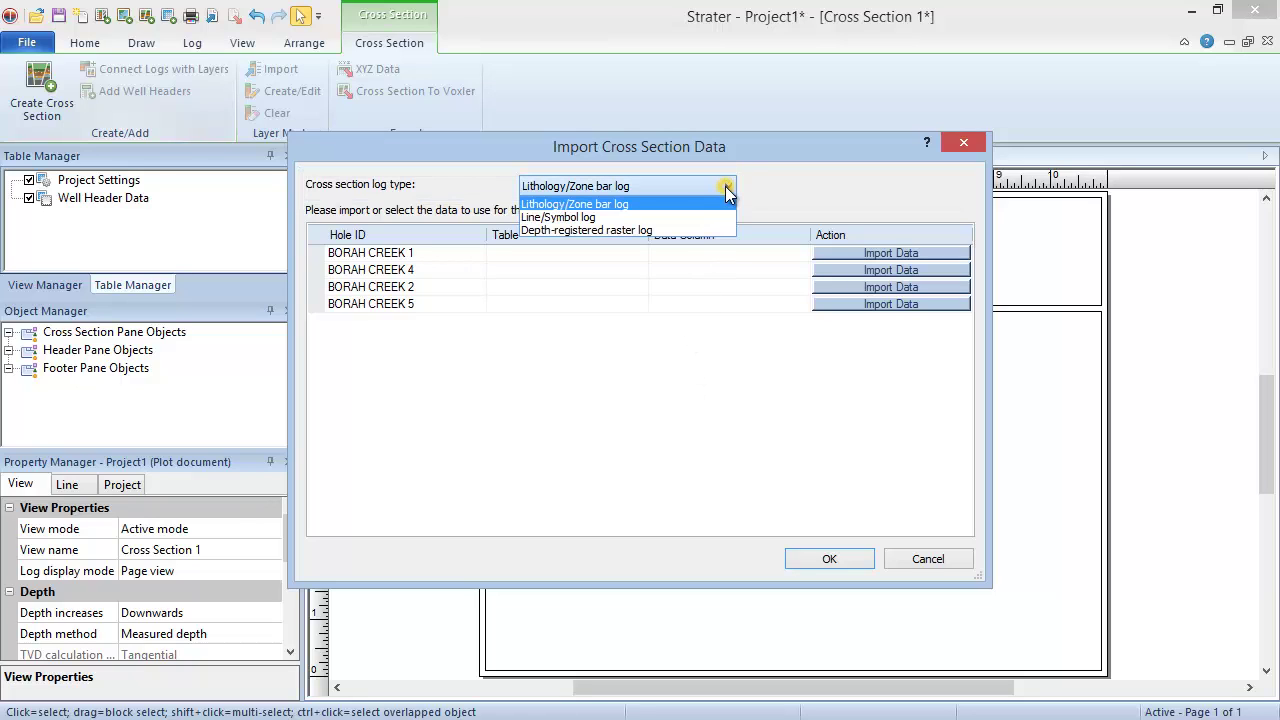
pyautogui.click(673, 209)
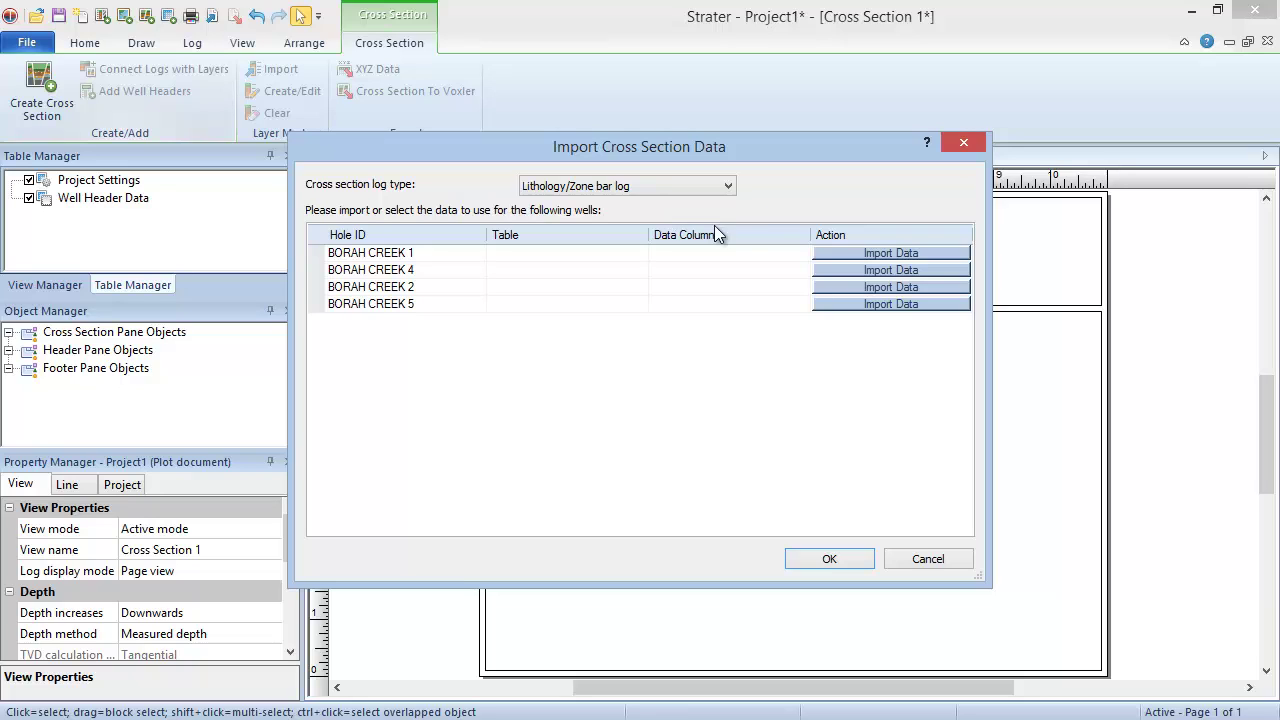
# Import GeoscienceAustraliaData.xlsx for BORAH CREEK 1, leaving out the Well Header Data sheet
pyautogui.click(856, 253)
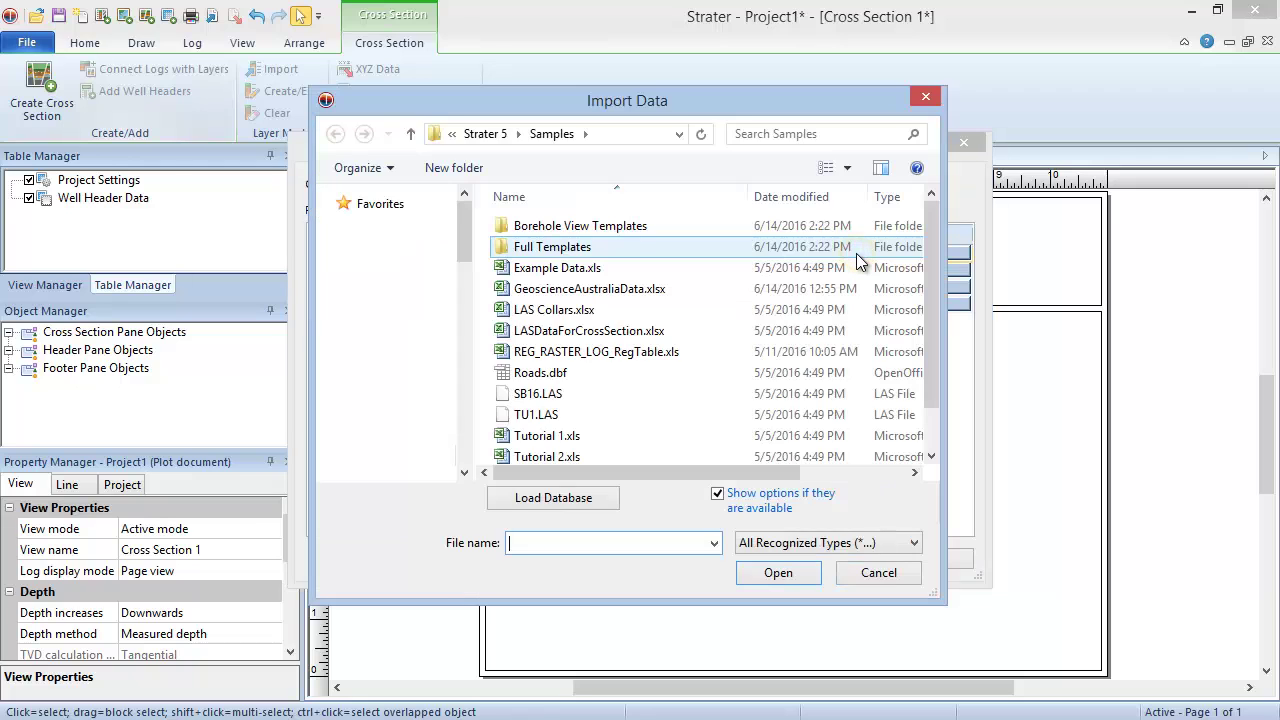
pyautogui.click(723, 288)
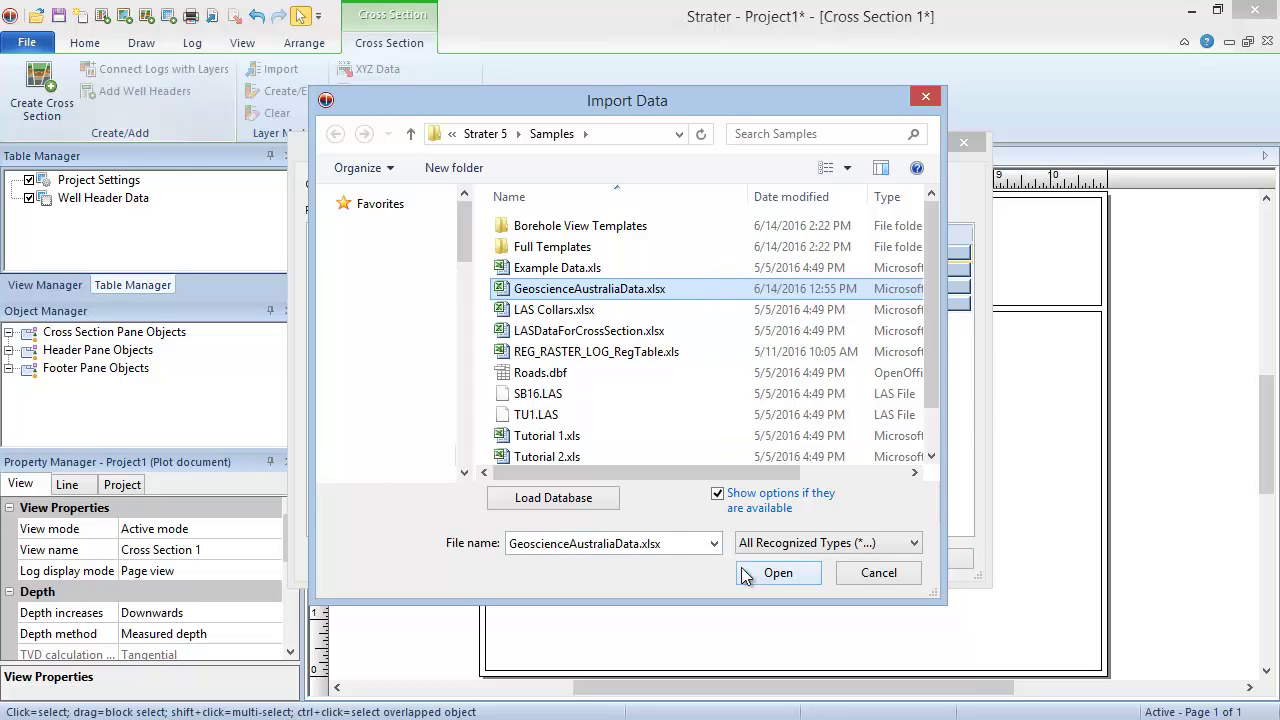
pyautogui.click(776, 573)
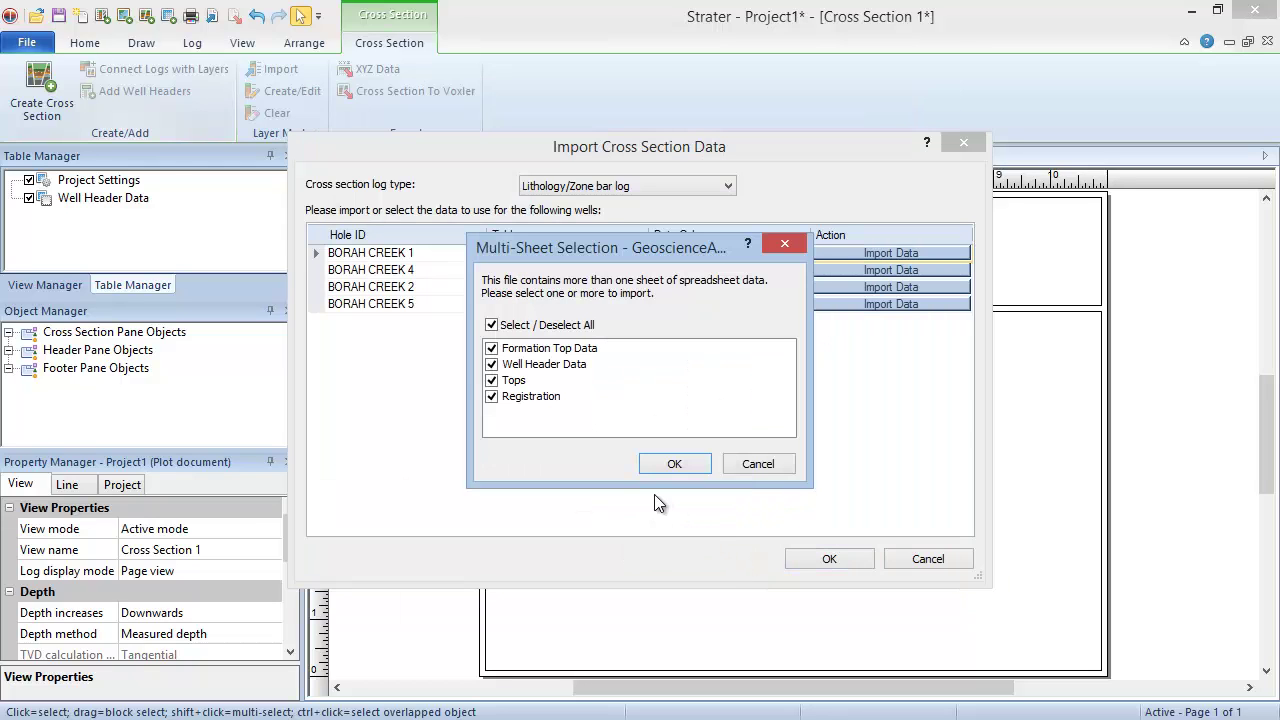
pyautogui.click(492, 365)
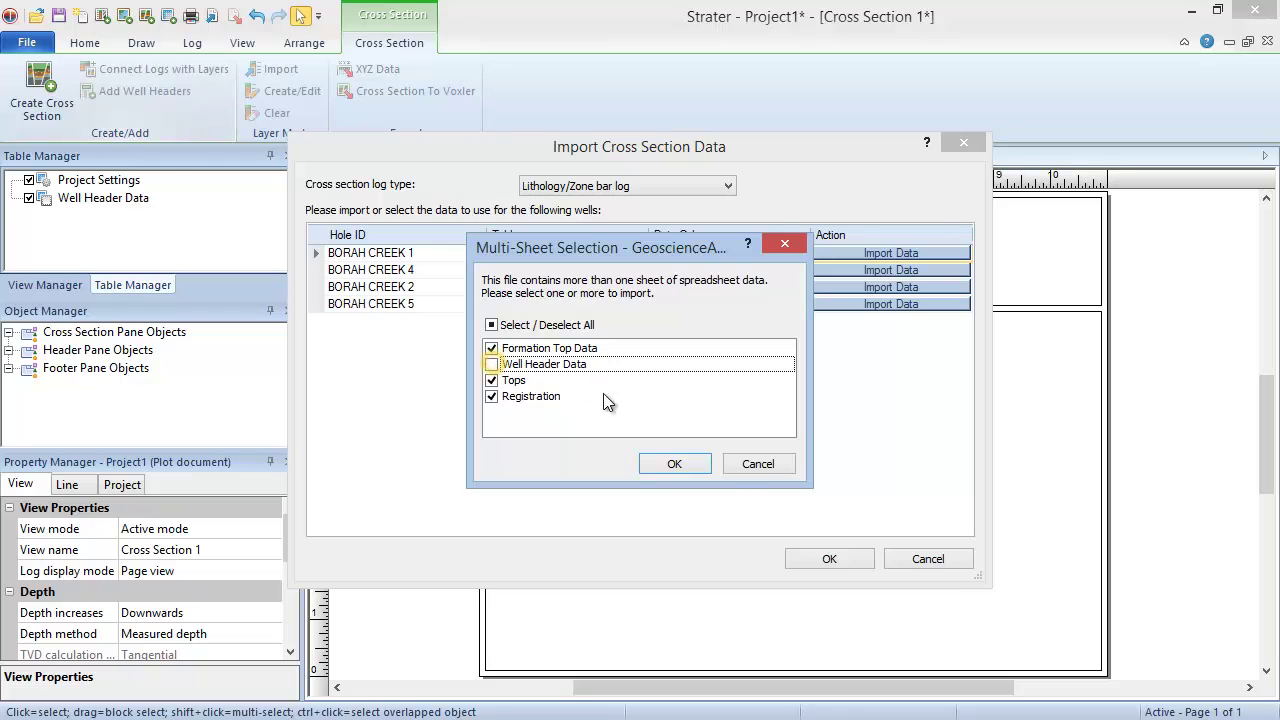
pyautogui.click(653, 463)
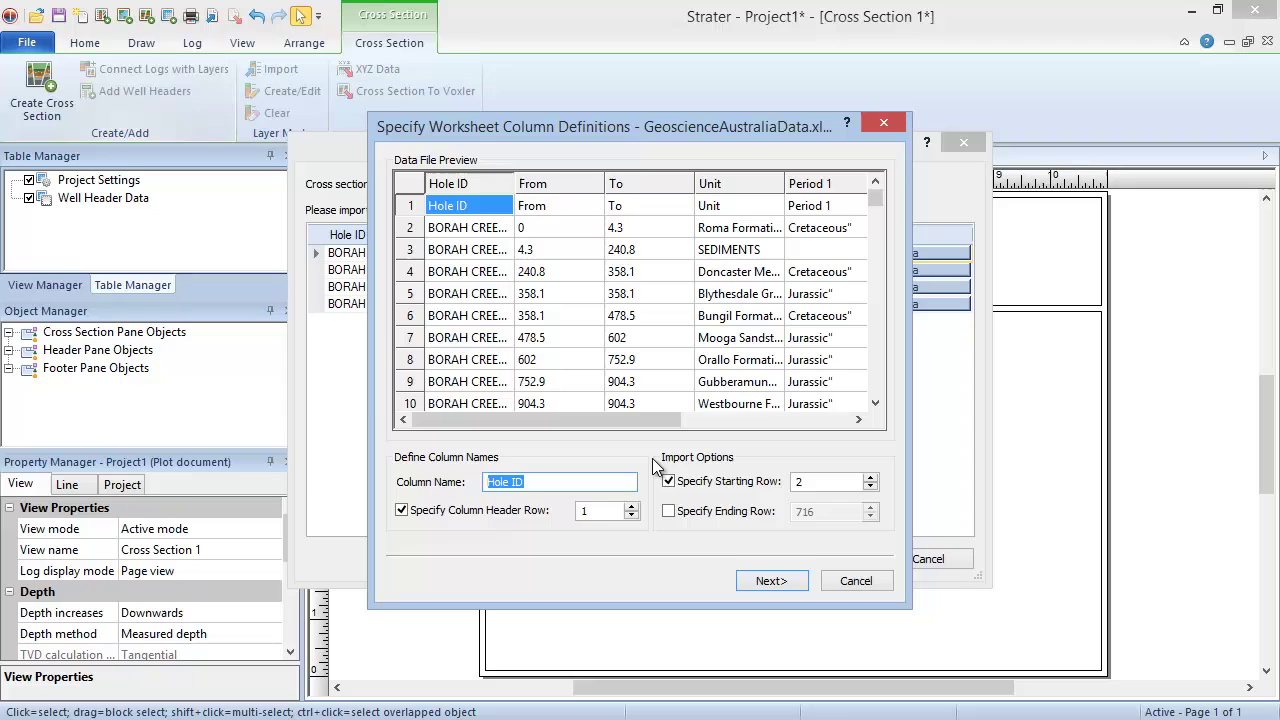
# Import the Formation Top Data, Tops and Registration tables with their default column definitions
pyautogui.click(799, 582)
pyautogui.click(799, 582)
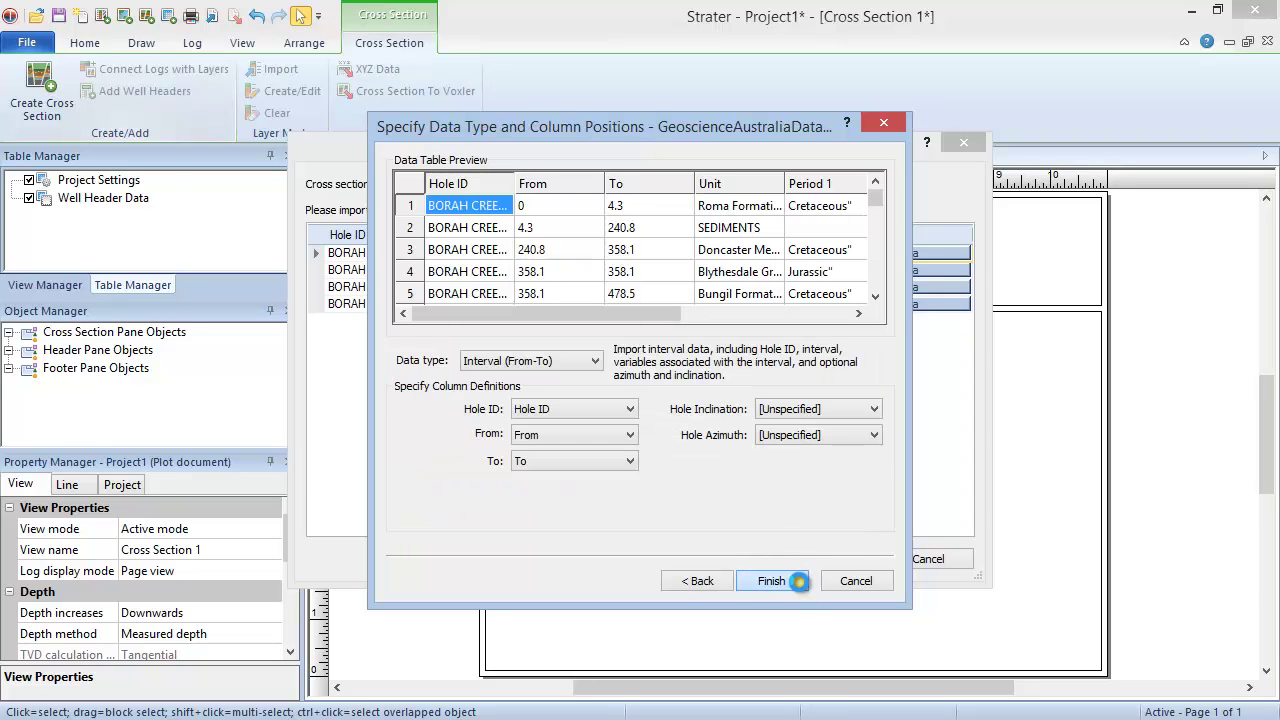
pyautogui.click(799, 582)
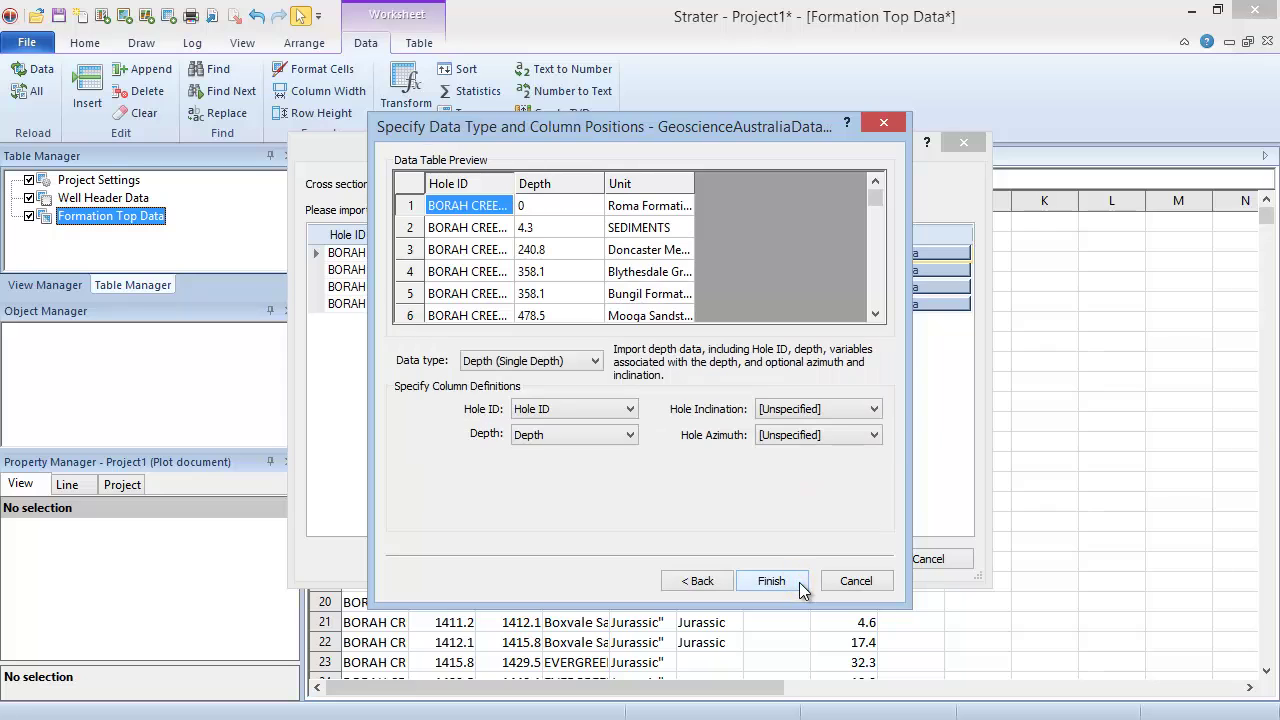
pyautogui.click(771, 581)
pyautogui.click(799, 582)
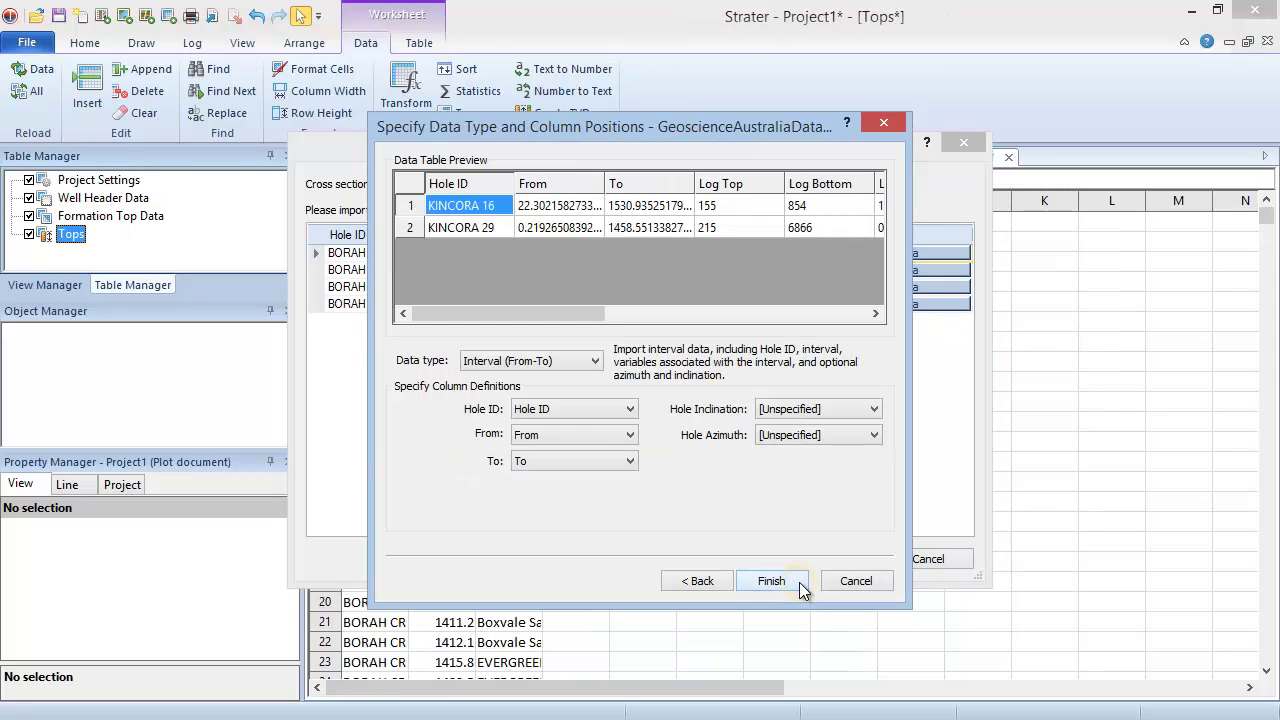
pyautogui.click(799, 582)
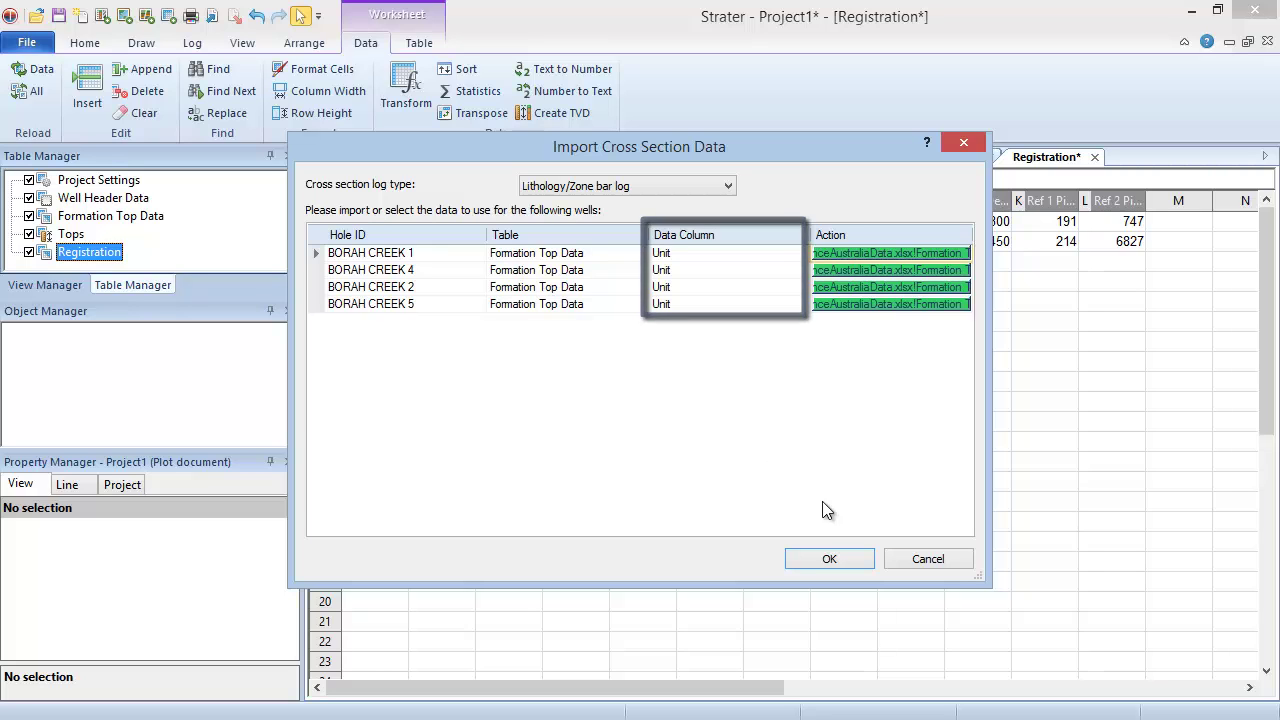
# Build Cross Section 1 from the imported BORAH CREEK lithology data
pyautogui.click(869, 562)
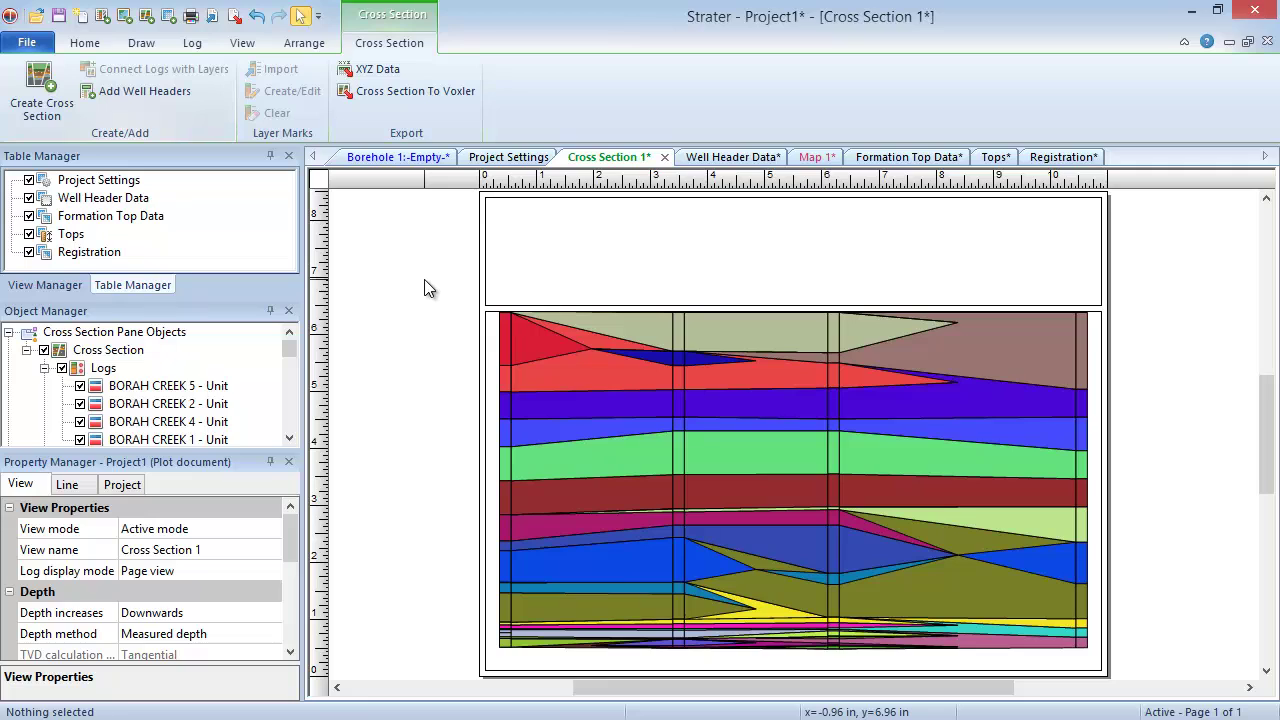
pyautogui.click(97, 45)
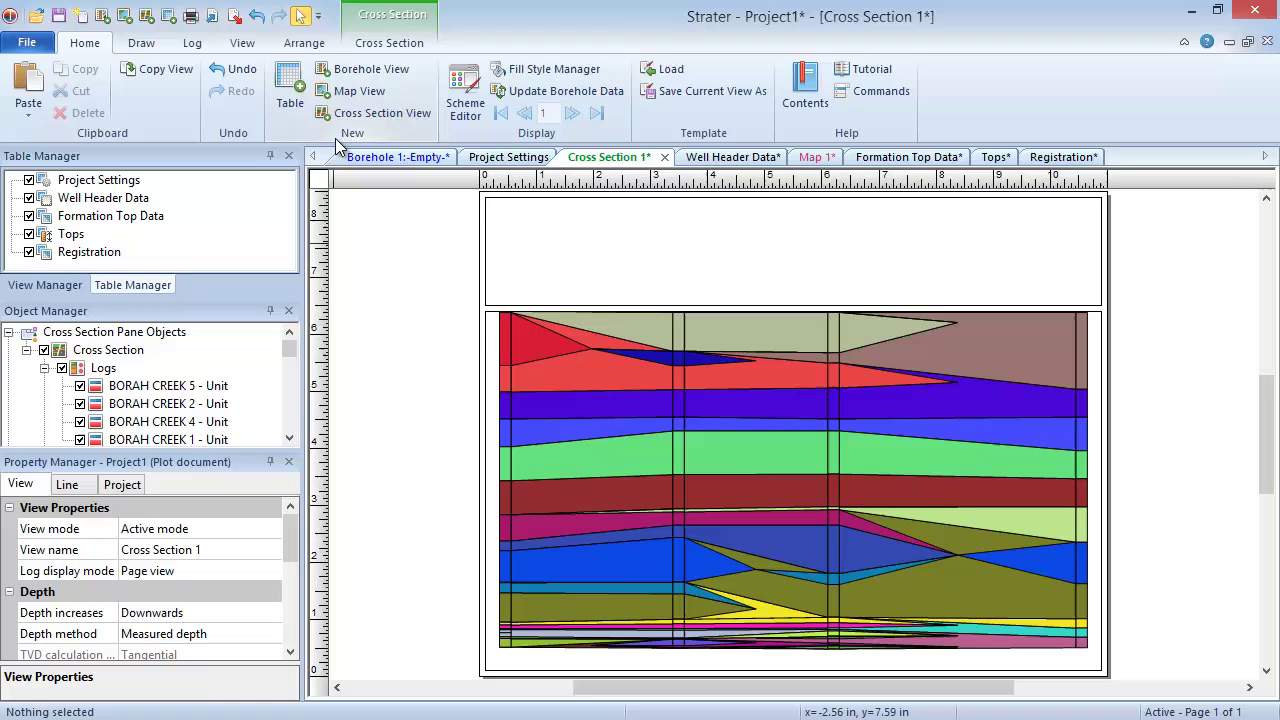
# Create a new cross section view and remove every well except SANDY CREEK 1, 2 and 3
pyautogui.click(407, 113)
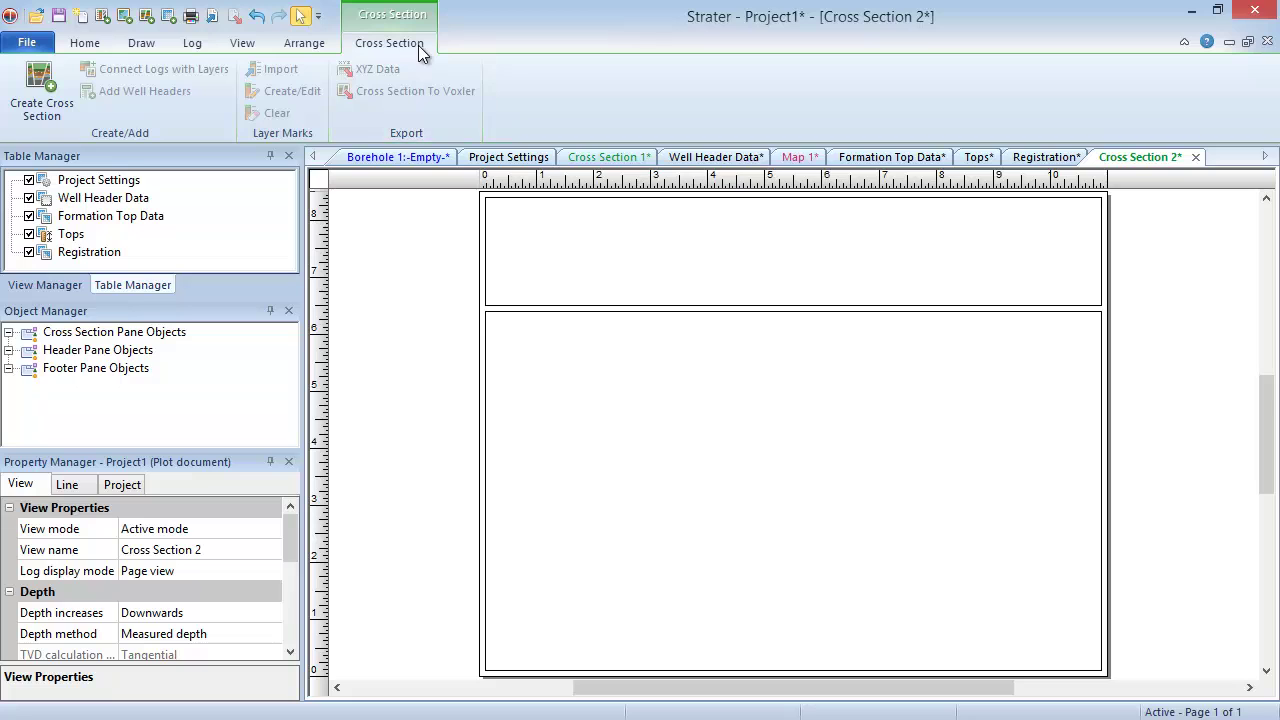
pyautogui.click(44, 110)
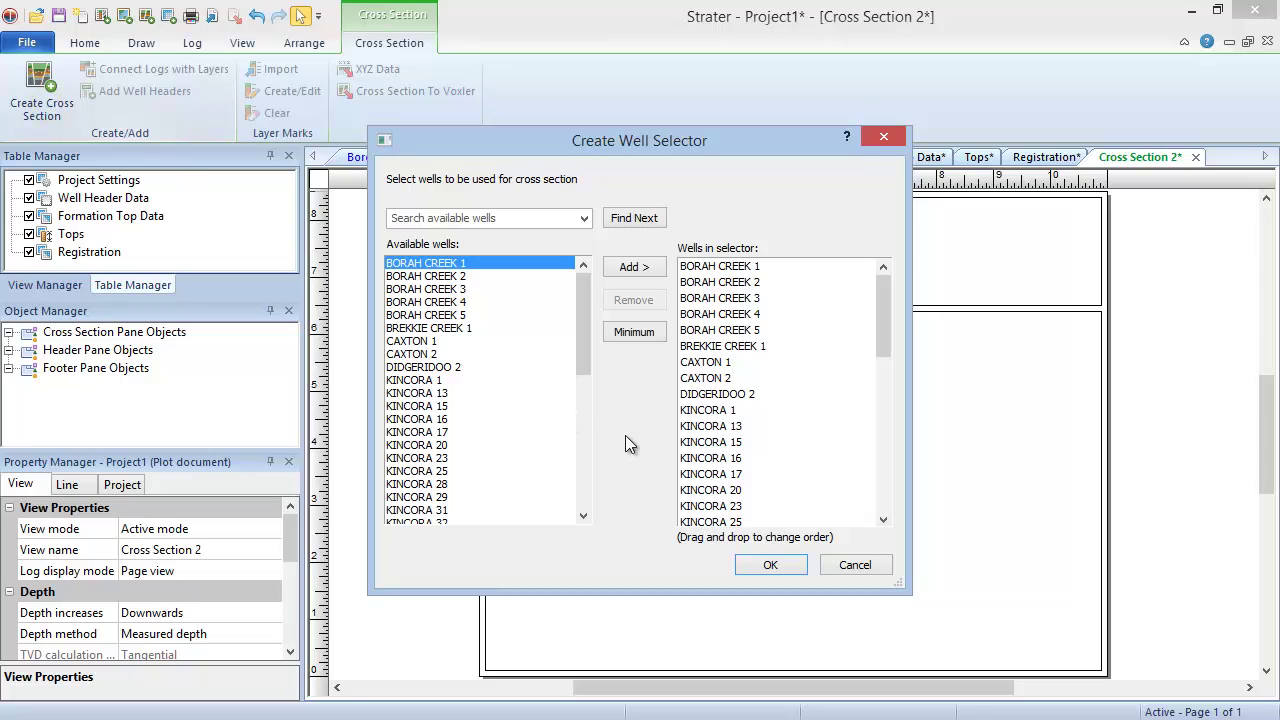
pyautogui.click(748, 269)
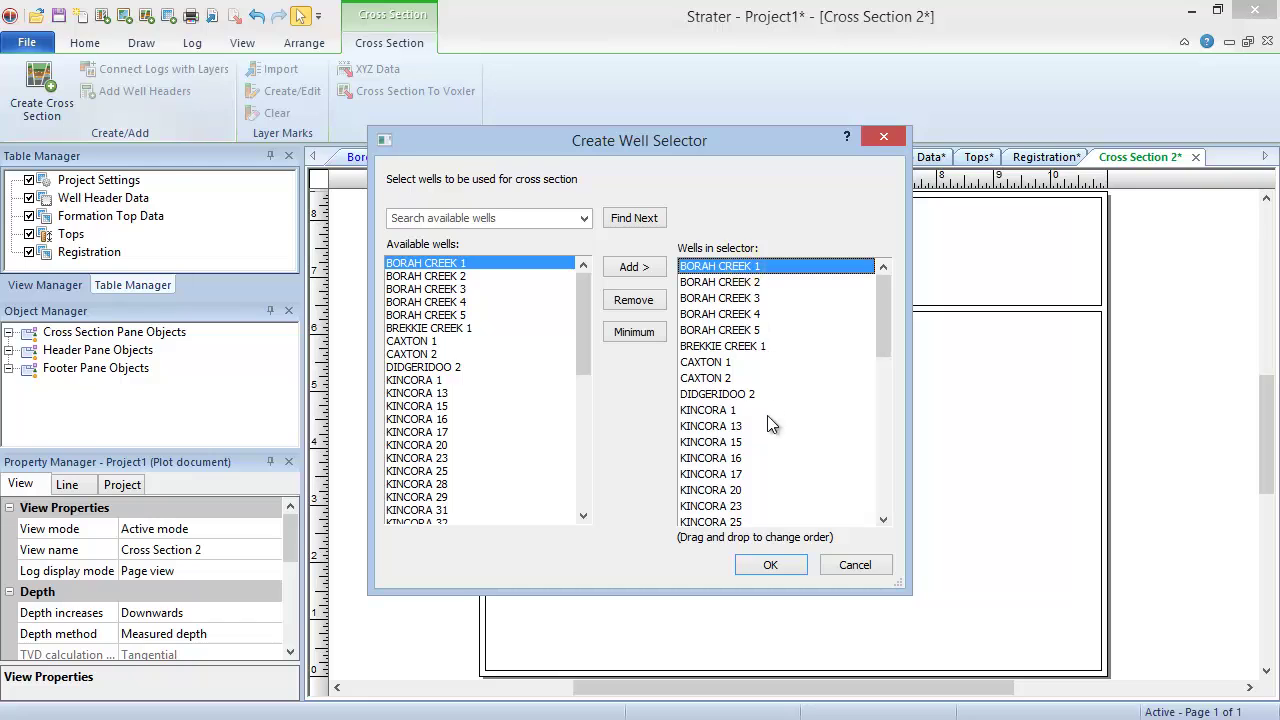
pyautogui.scroll(-10, 781, 444)
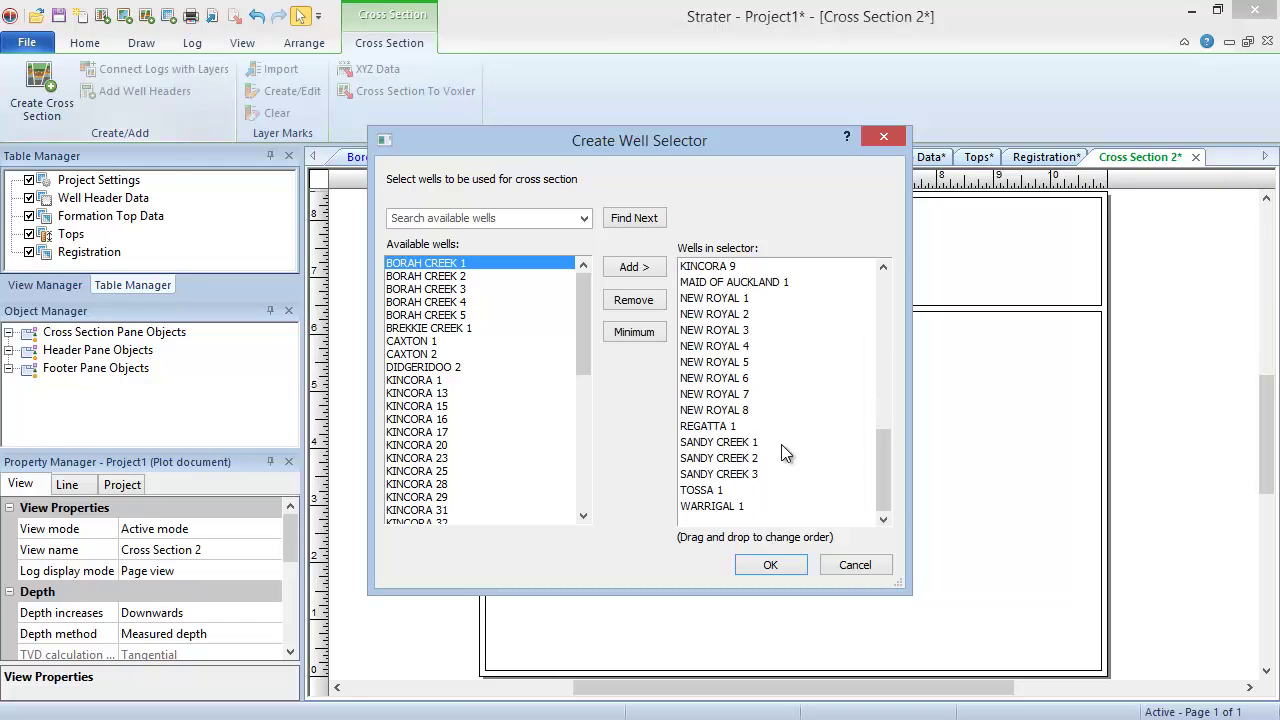
pyautogui.keyDown('shift'); pyautogui.click(736, 427); pyautogui.keyUp('shift')
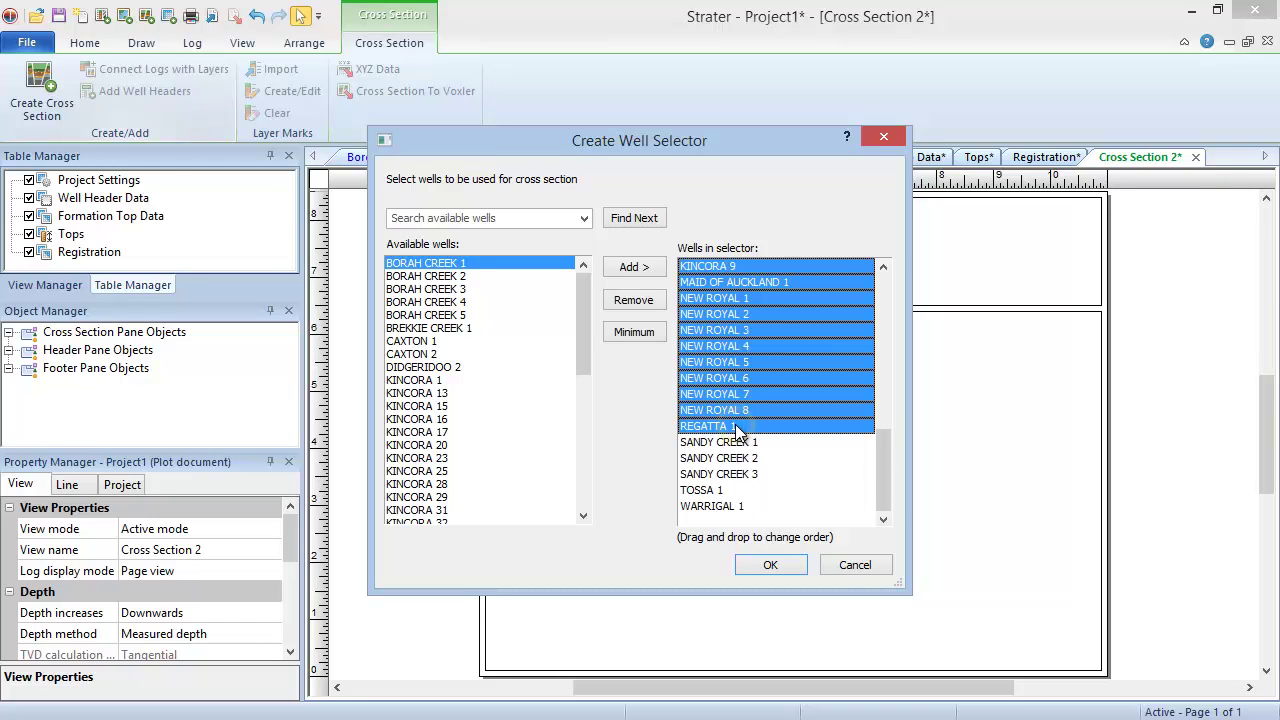
pyautogui.keyDown('ctrl'); pyautogui.click(742, 490); pyautogui.keyUp('ctrl')
pyautogui.keyDown('ctrl'); pyautogui.click(755, 505); pyautogui.keyUp('ctrl')
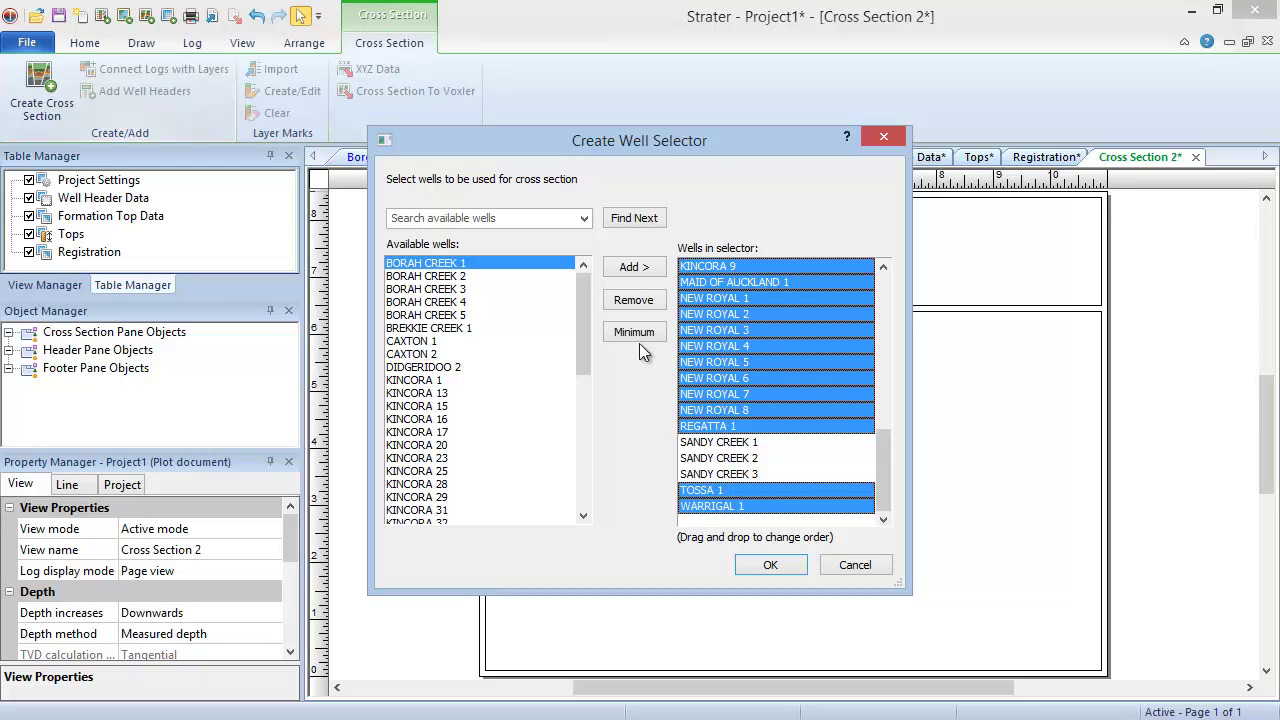
pyautogui.click(634, 300)
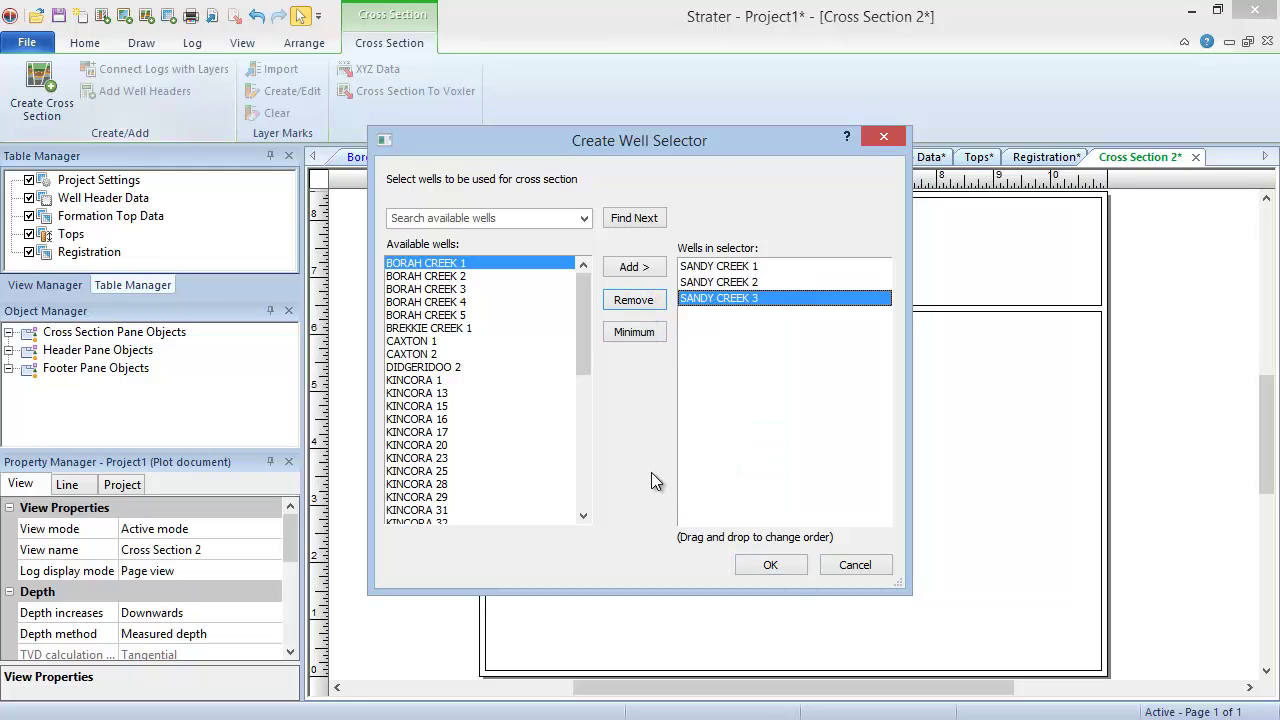
# Confirm the SANDY CREEK wells and set the cross section log type to Line/Symbol log
pyautogui.click(797, 570)
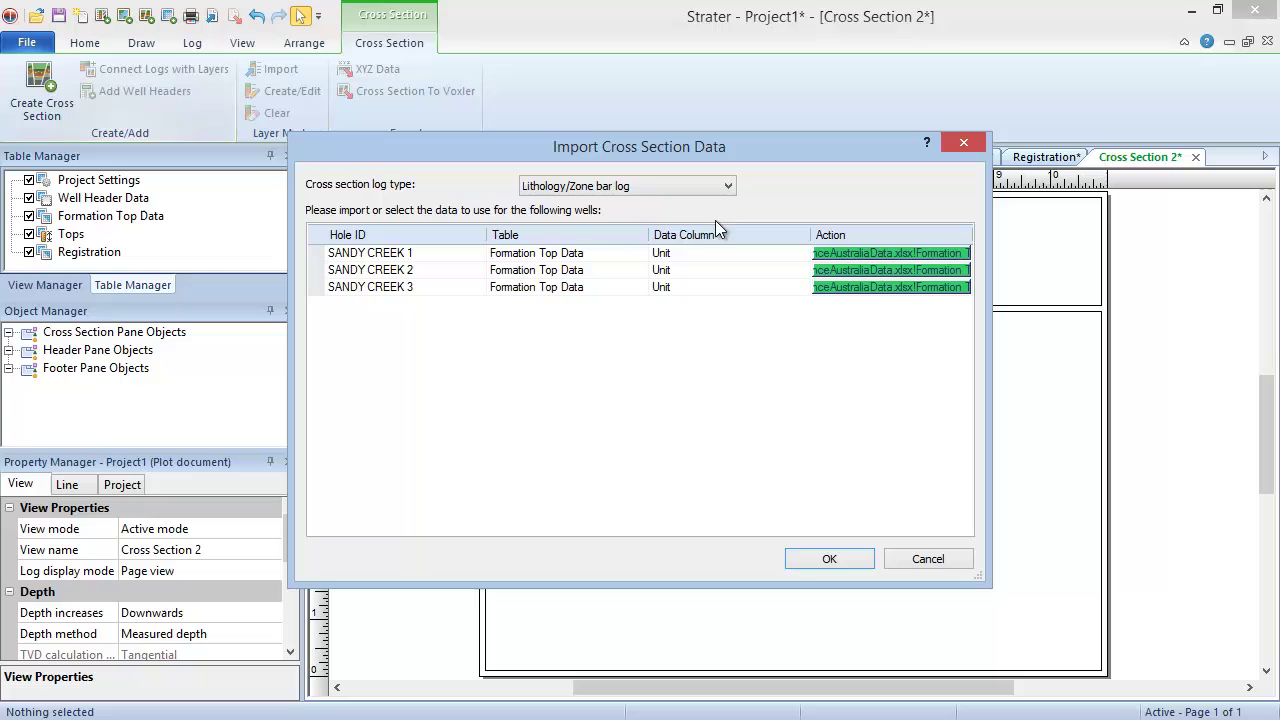
pyautogui.click(720, 189)
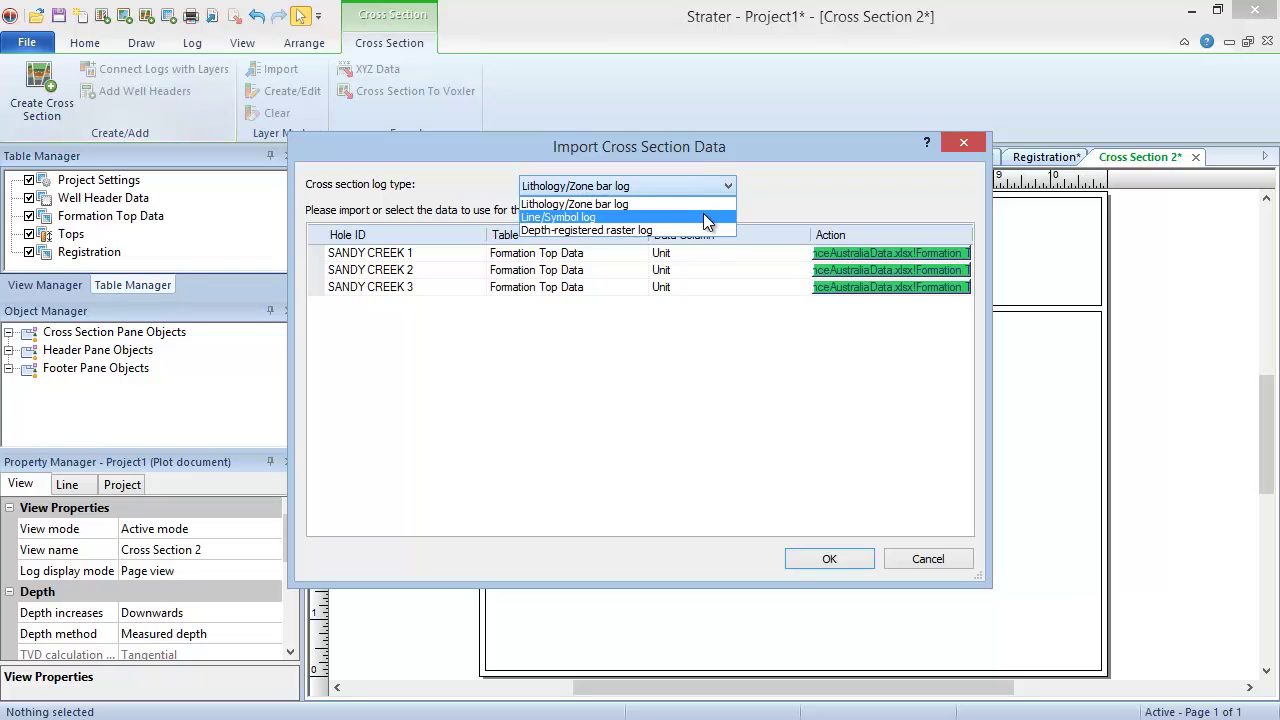
pyautogui.click(703, 216)
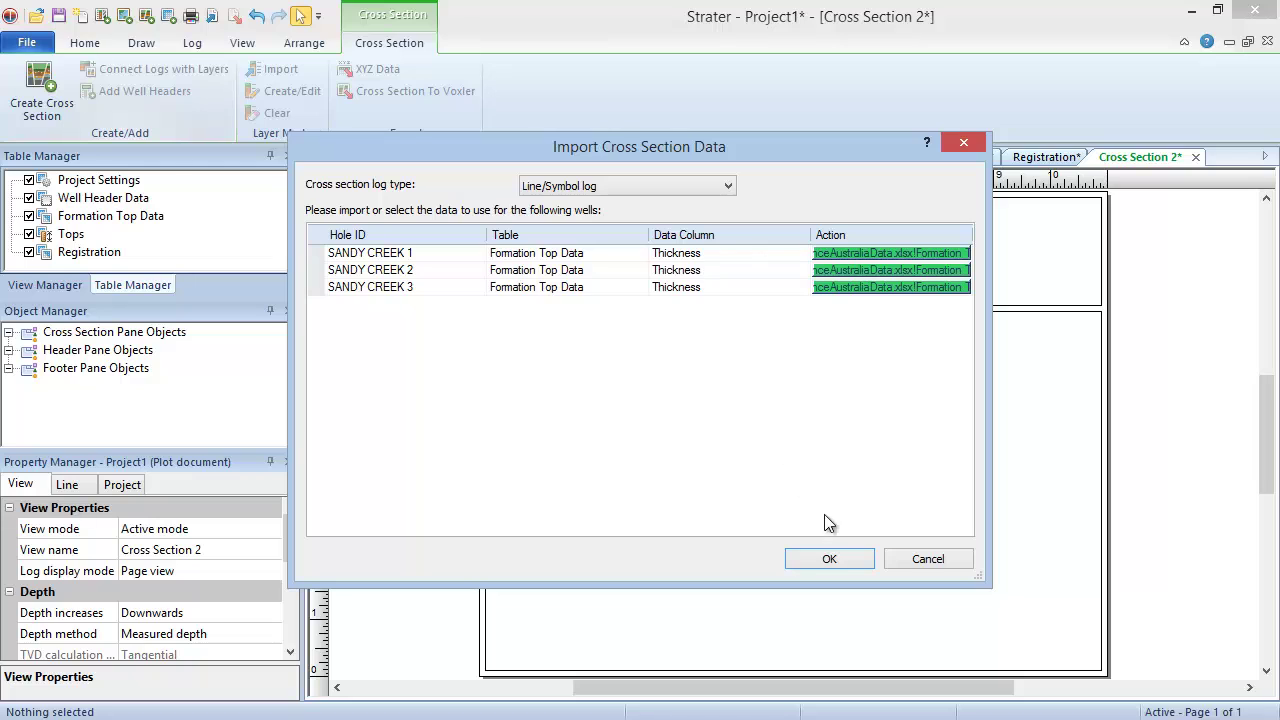
pyautogui.click(845, 558)
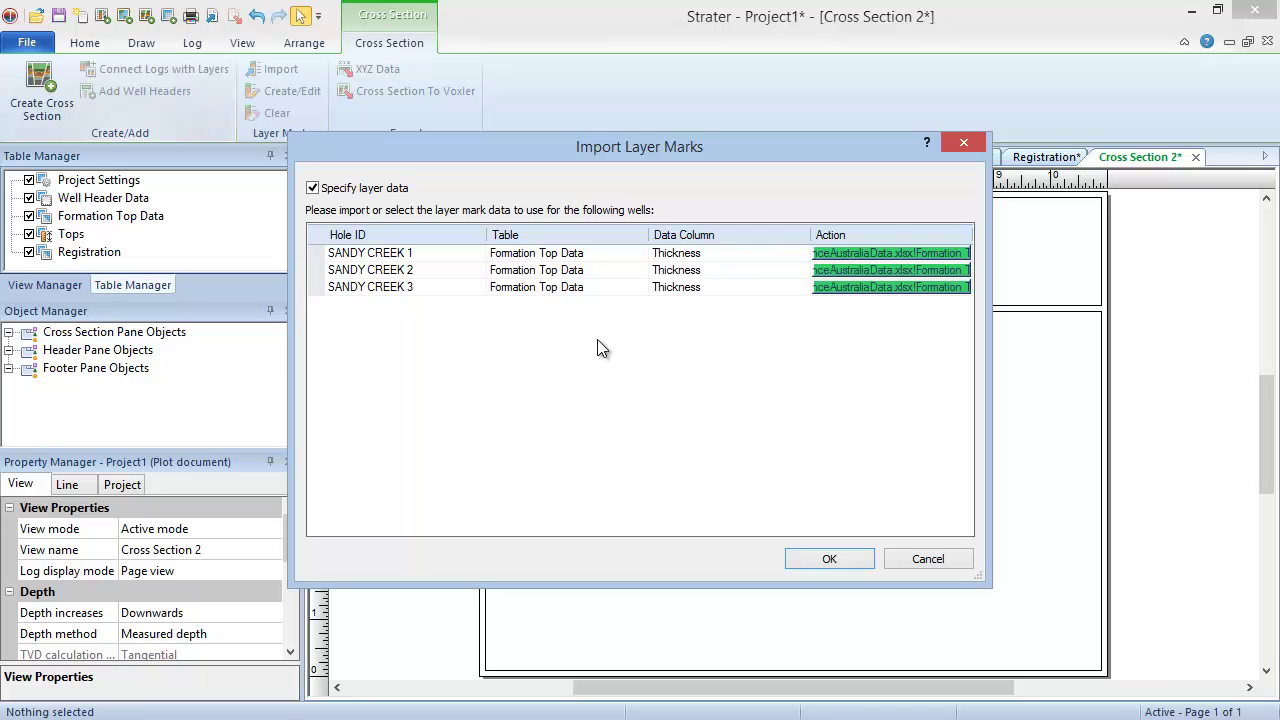
# Use the Tops table as layer marks for SANDY CREEK 1, 2 and 3 and draw the section
pyautogui.click(606, 253)
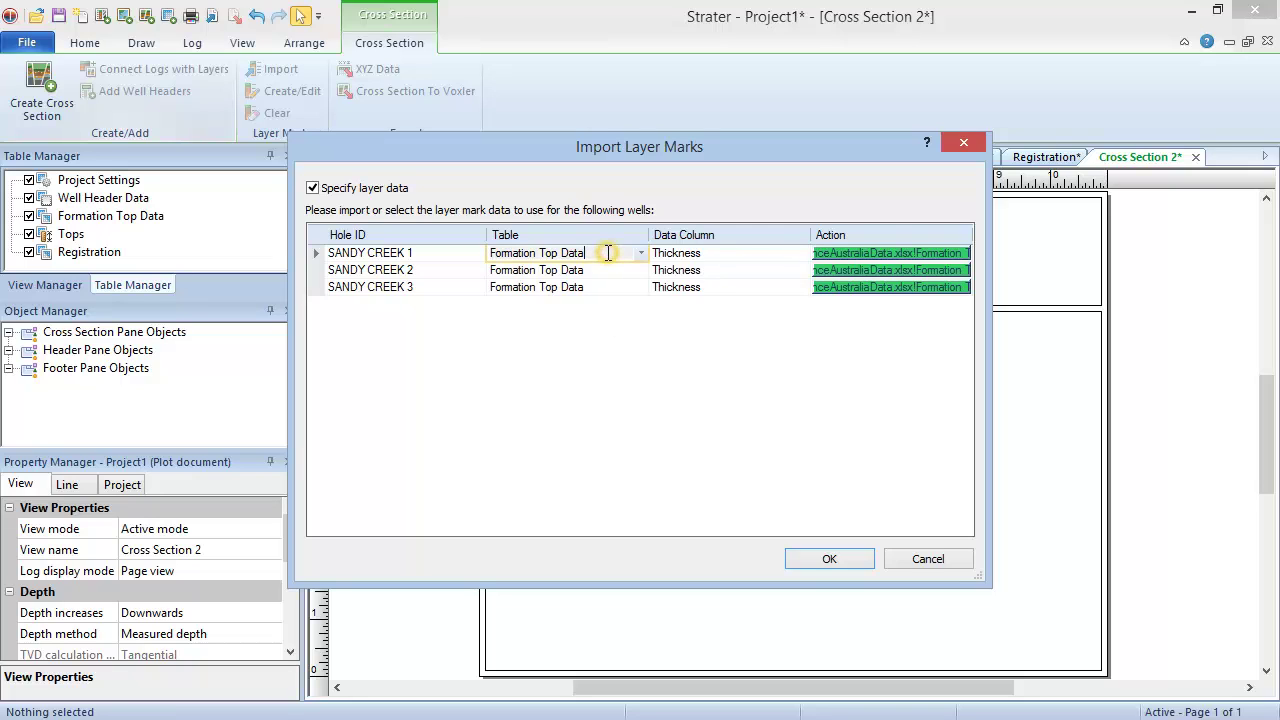
pyautogui.click(640, 253)
pyautogui.click(636, 284)
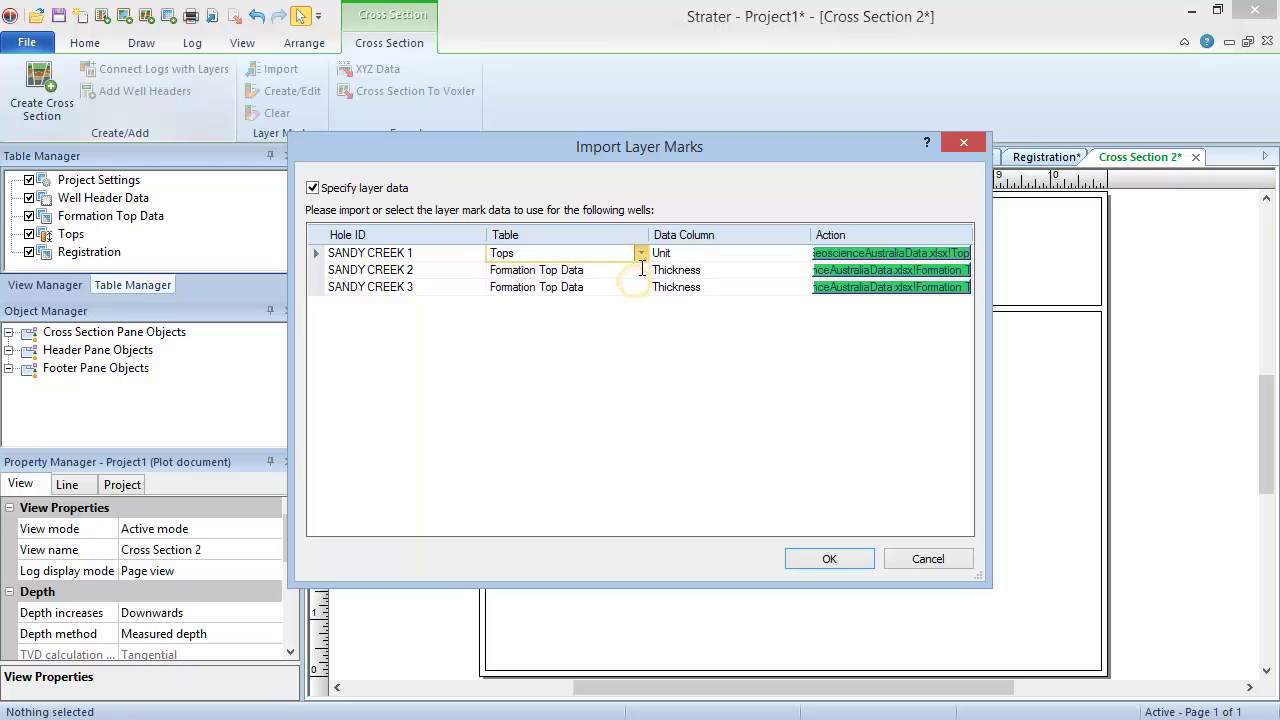
pyautogui.click(640, 270)
pyautogui.click(640, 270)
pyautogui.click(640, 300)
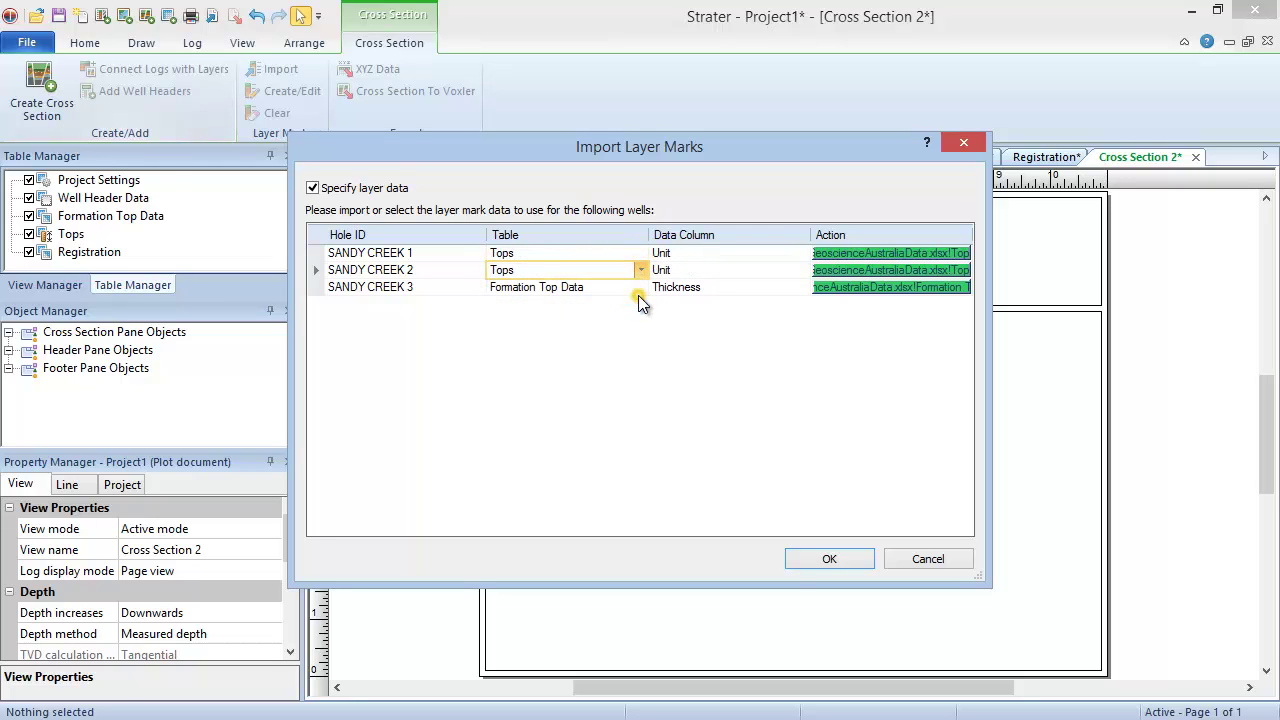
pyautogui.click(641, 287)
pyautogui.click(641, 287)
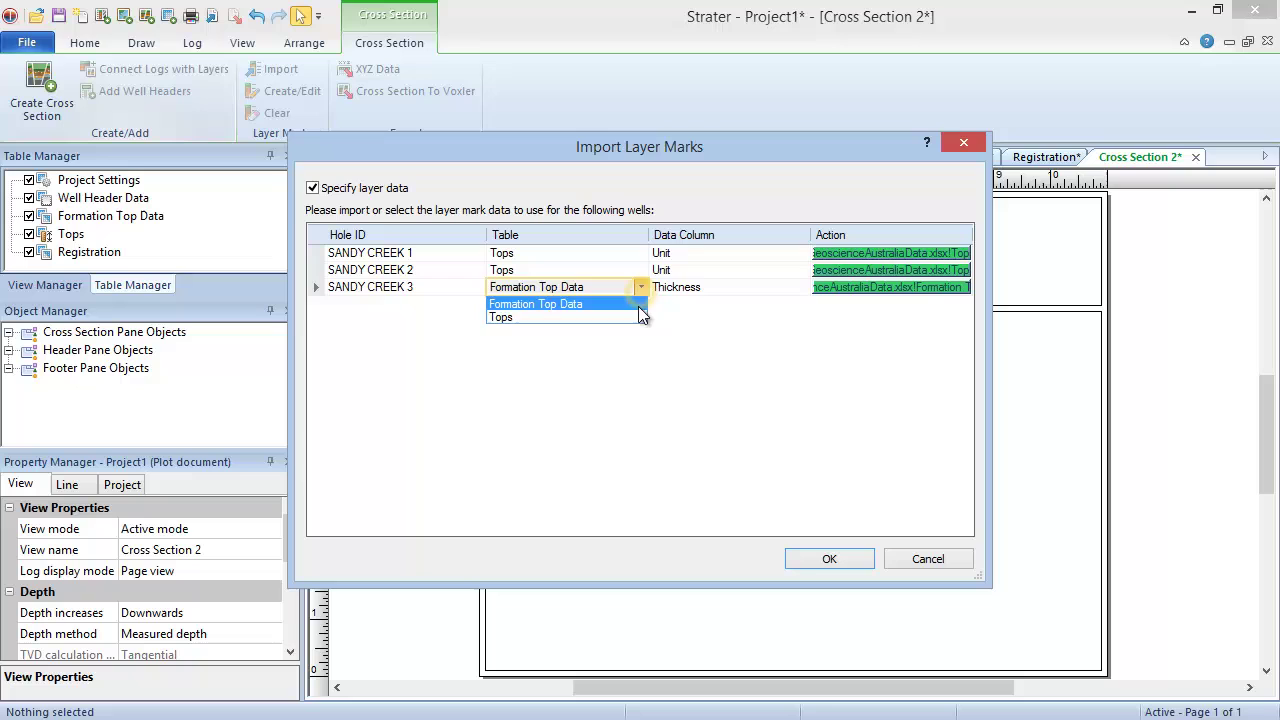
pyautogui.click(636, 315)
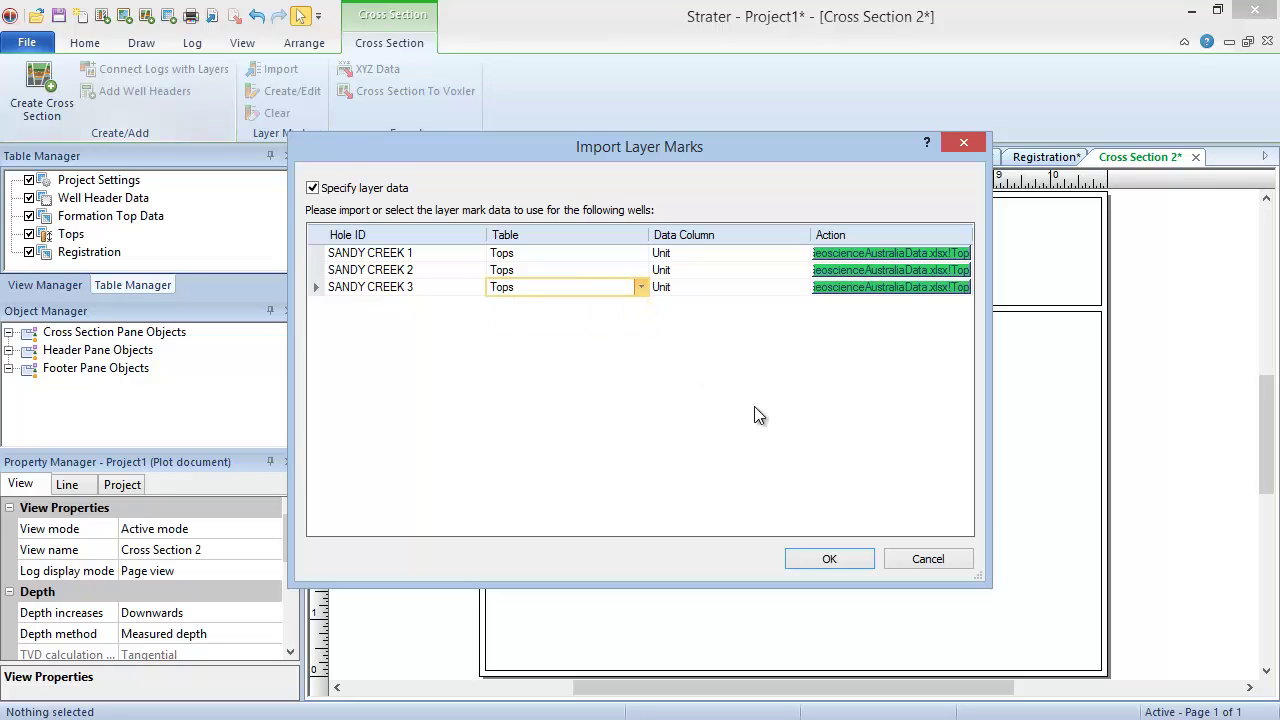
pyautogui.click(860, 556)
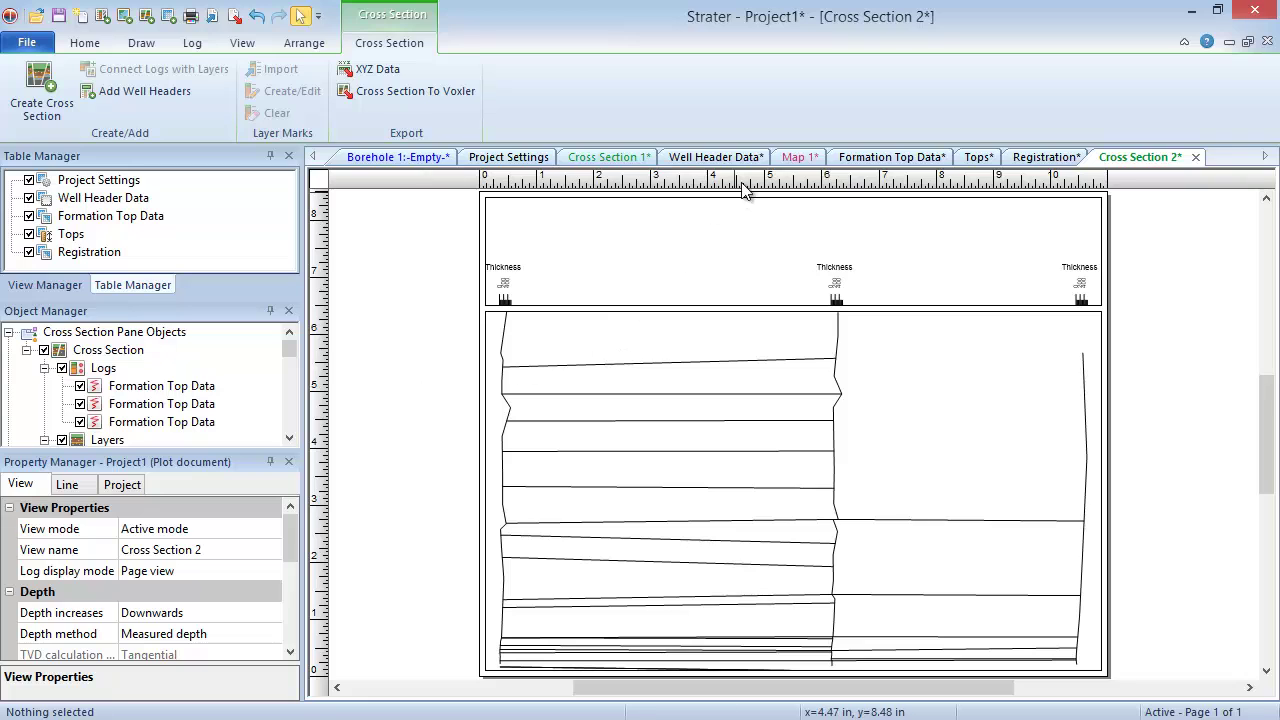
pyautogui.click(796, 157)
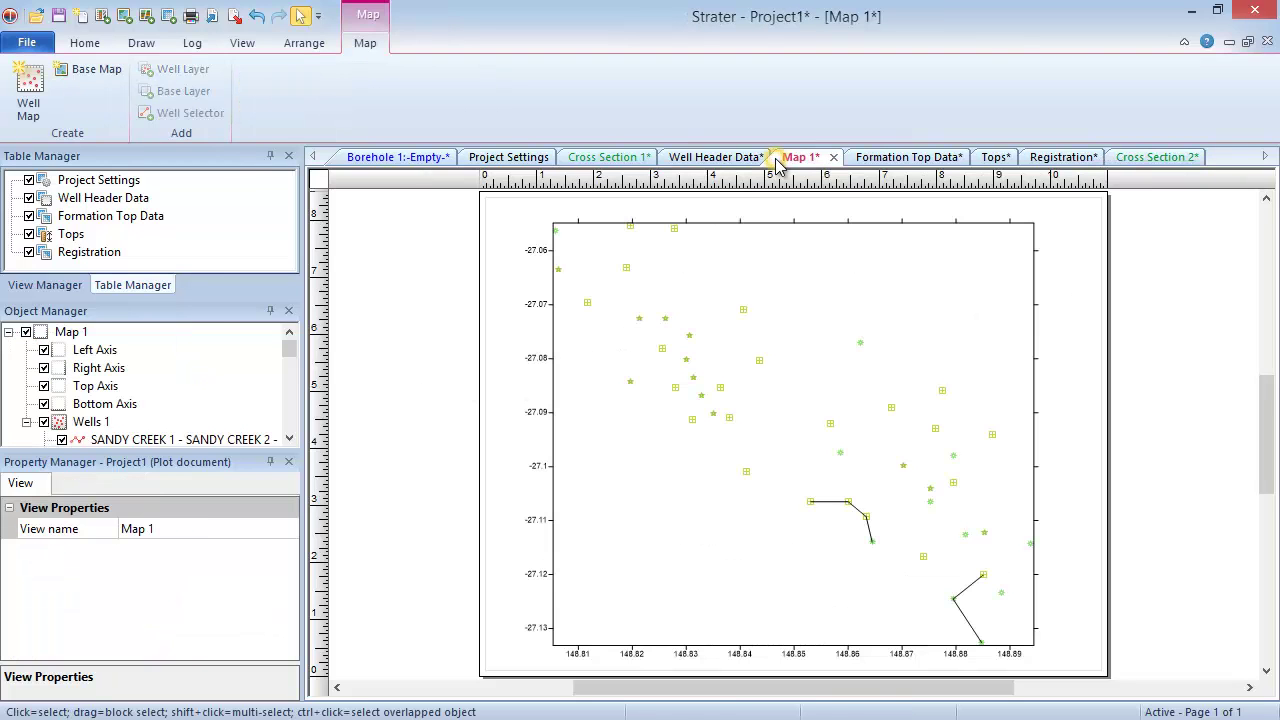
# Draw a well selector line on Map 1 from KINCORA 16 to KINCORA 29
pyautogui.click(768, 425)
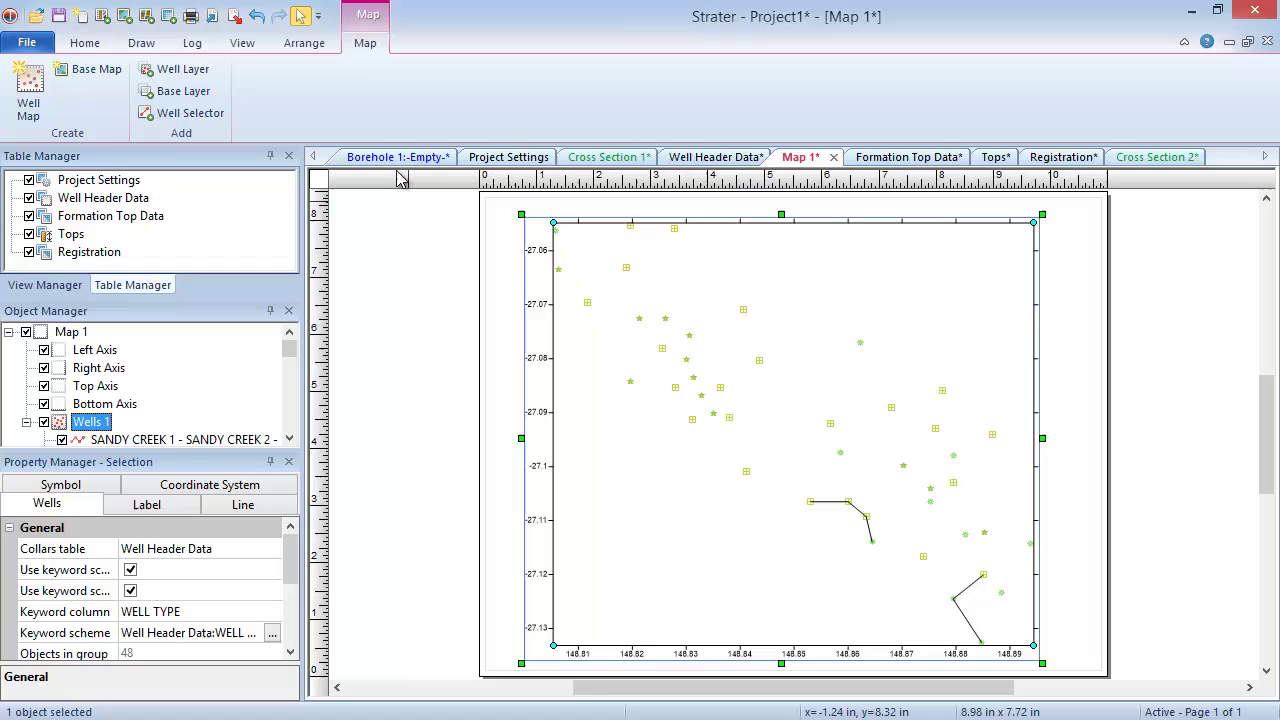
pyautogui.click(214, 120)
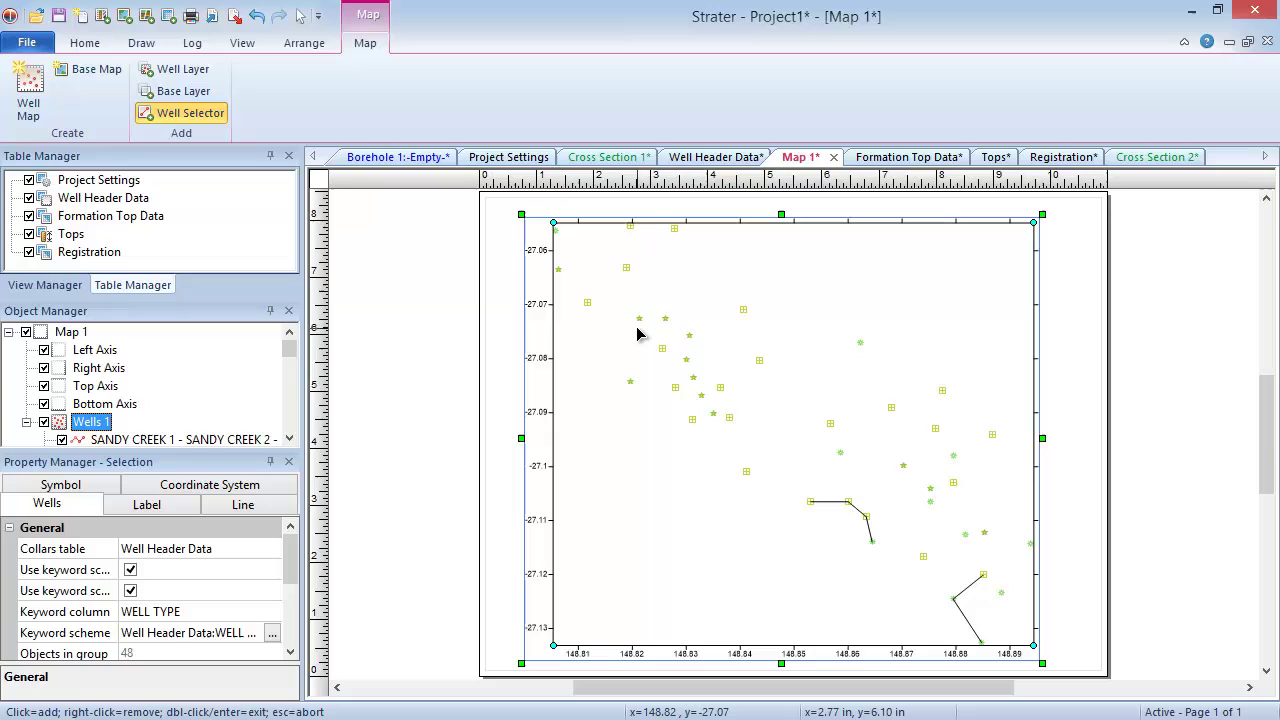
pyautogui.moveTo(644, 327)
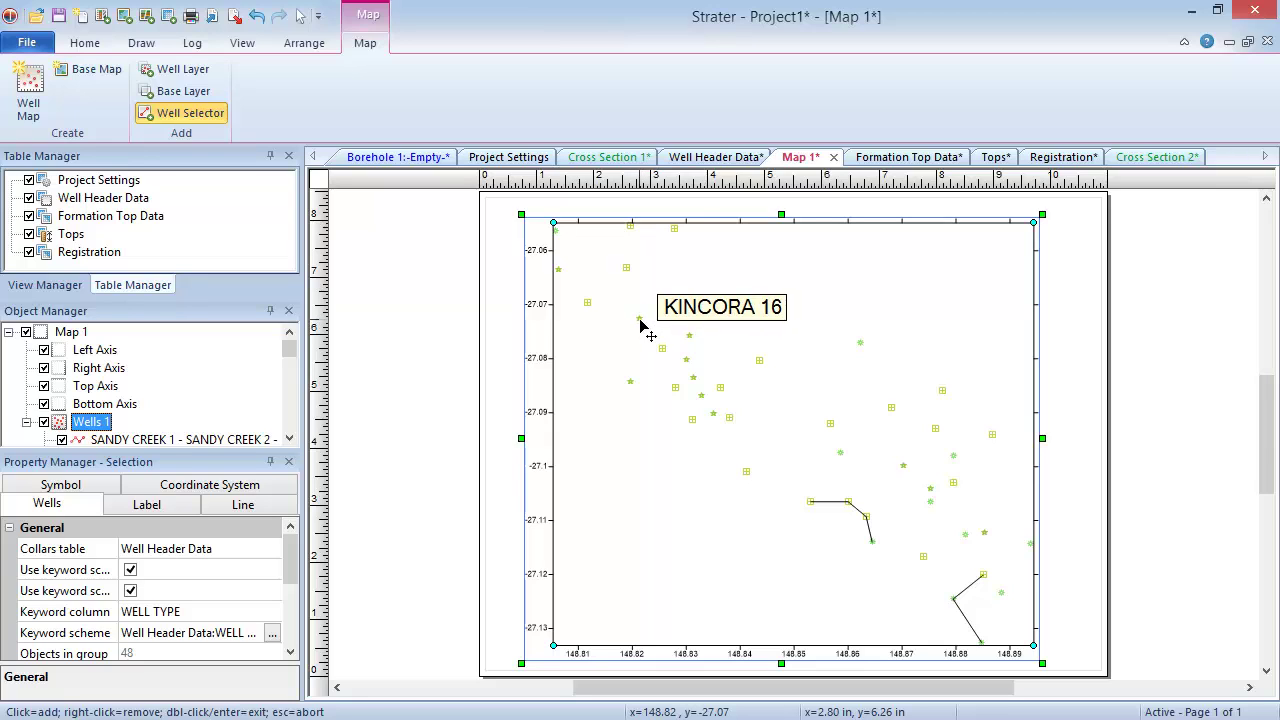
pyautogui.click(640, 320)
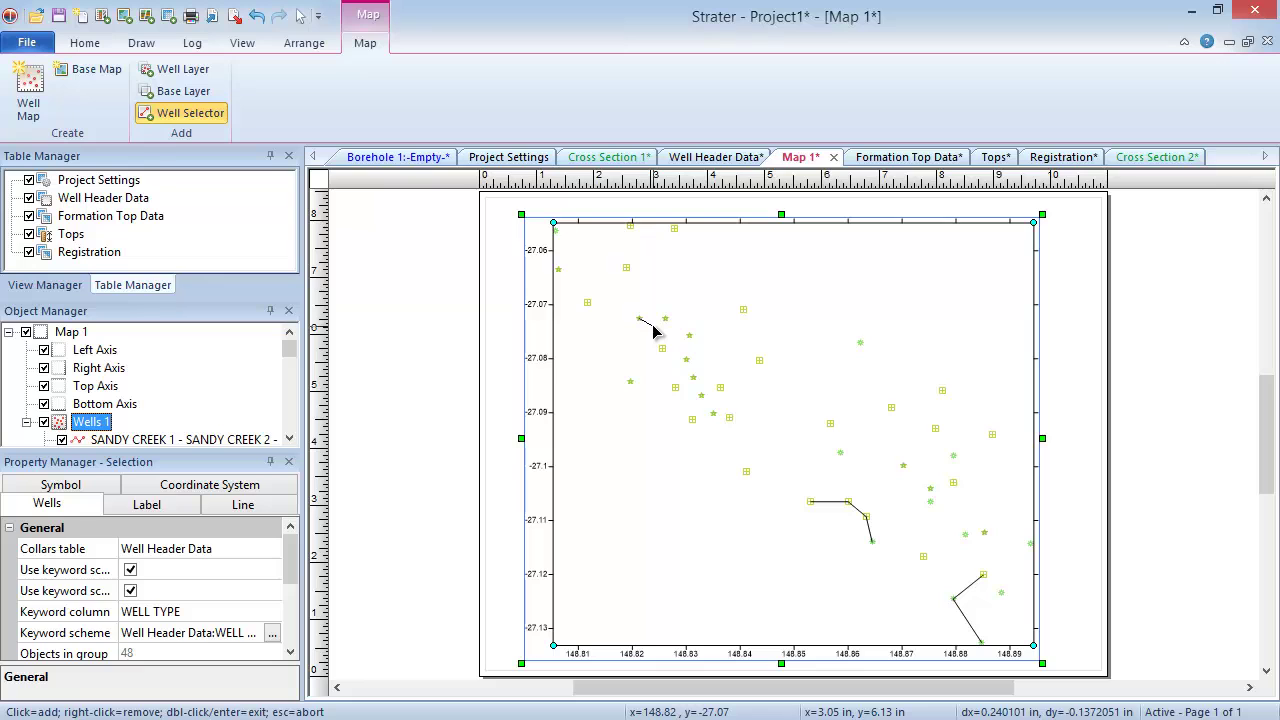
pyautogui.scroll(3, 653, 326)
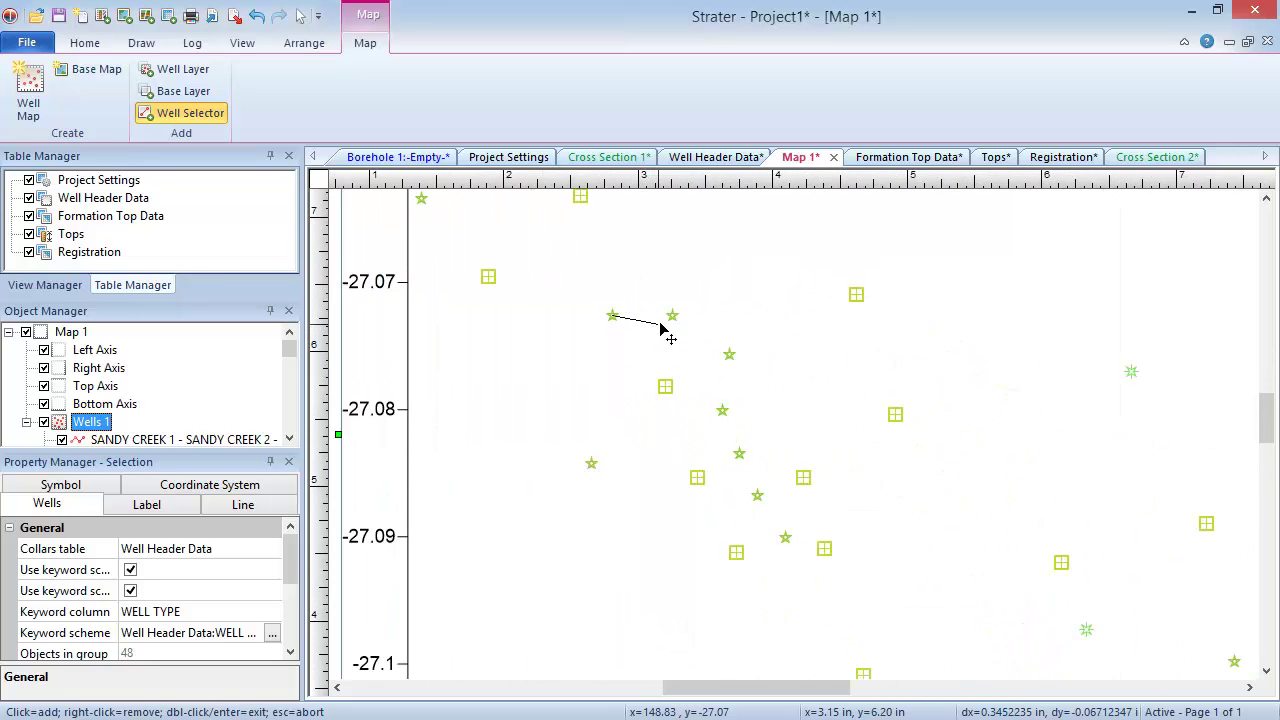
pyautogui.moveTo(788, 688)
pyautogui.mouseDown()
pyautogui.moveTo(757, 692)
pyautogui.moveTo(810, 687)
pyautogui.mouseUp()
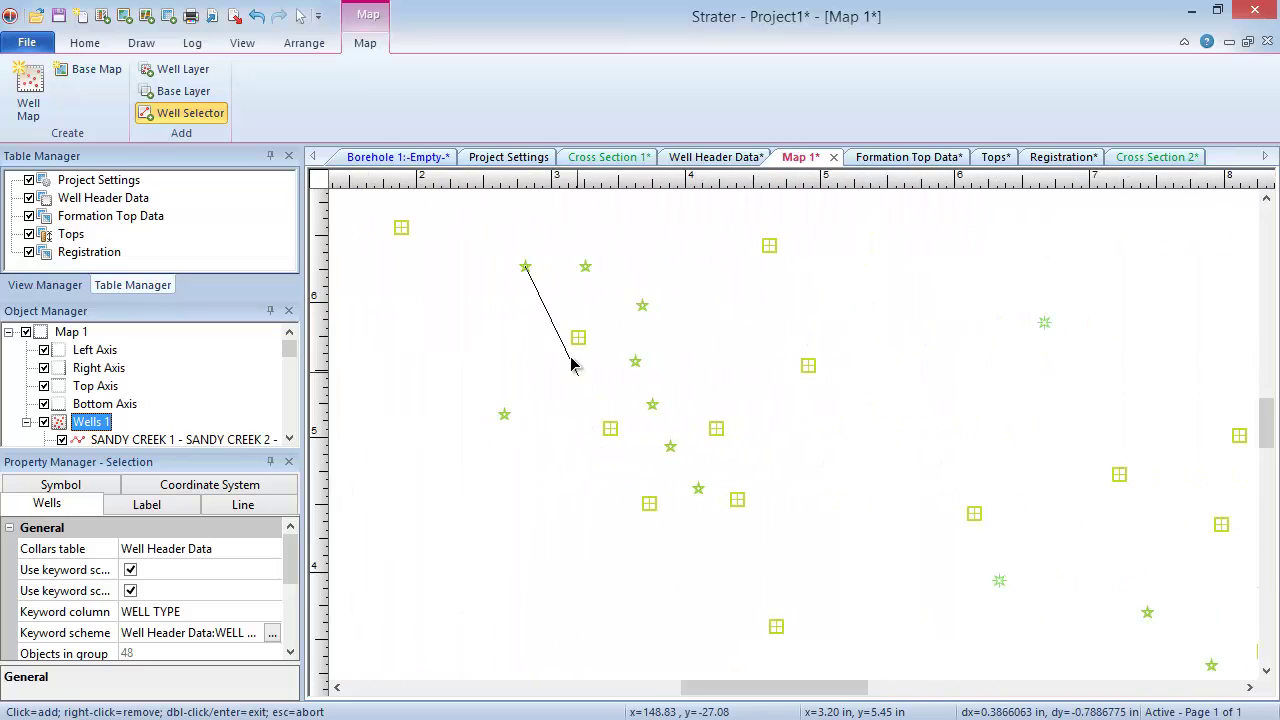
pyautogui.click(586, 267)
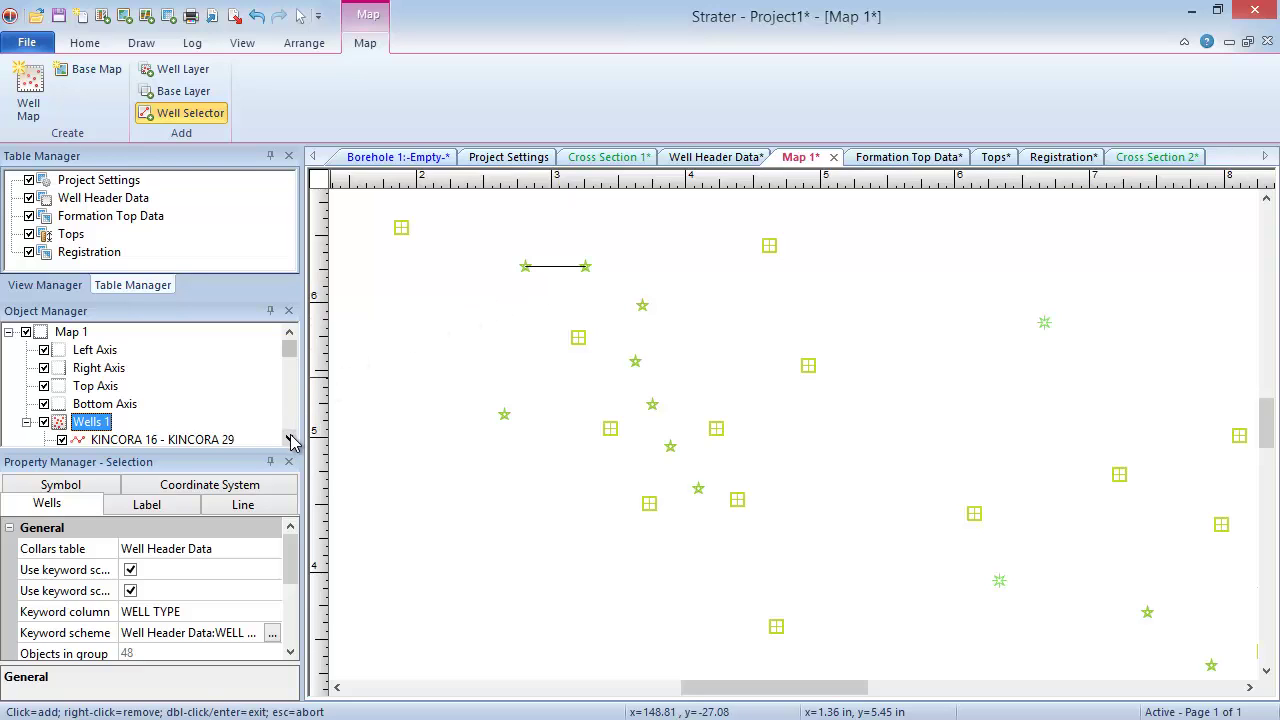
# Create Cross Section 3 from the KINCORA 16 - KINCORA 29 selector in the Object Manager
pyautogui.rightClick(229, 438)
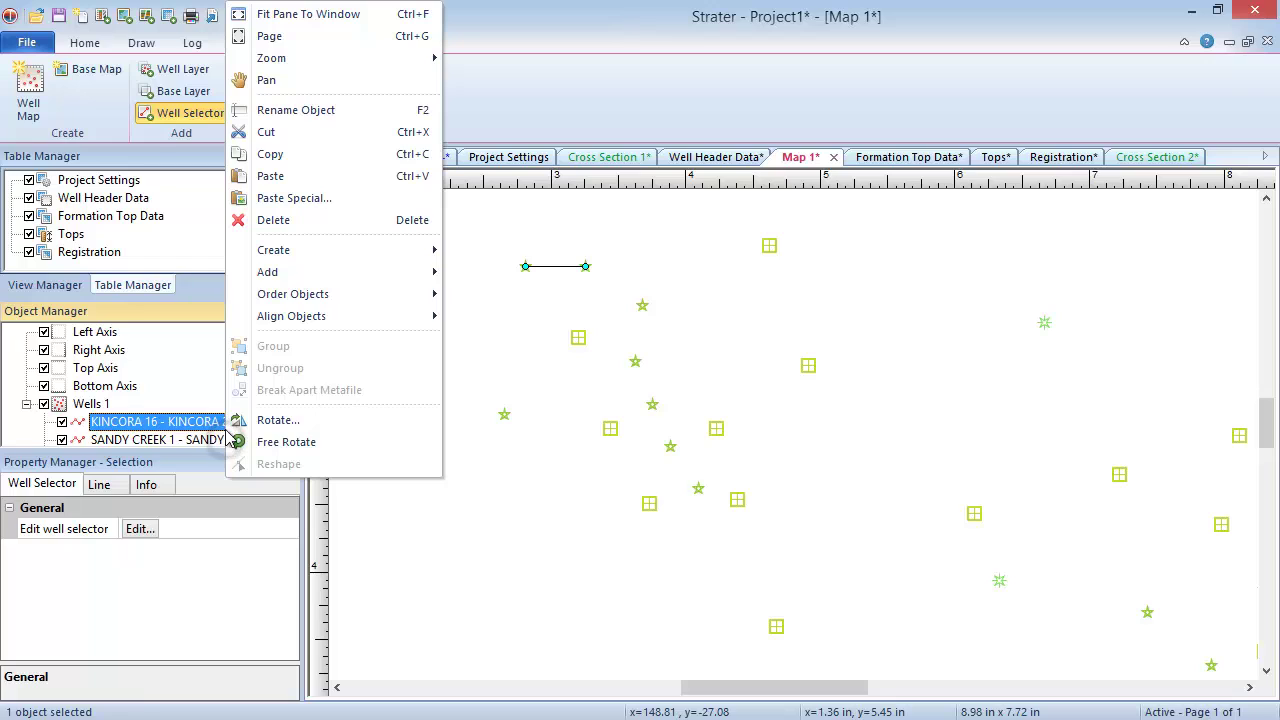
pyautogui.moveTo(414, 260)
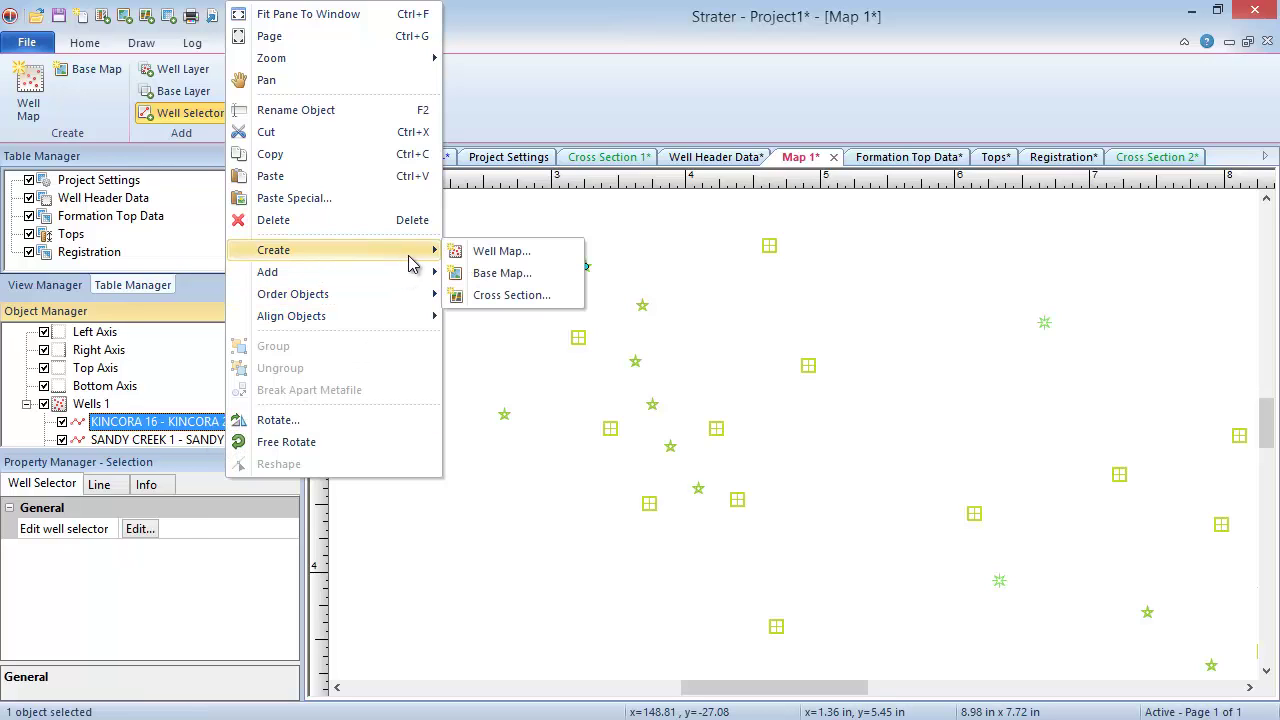
pyautogui.click(554, 295)
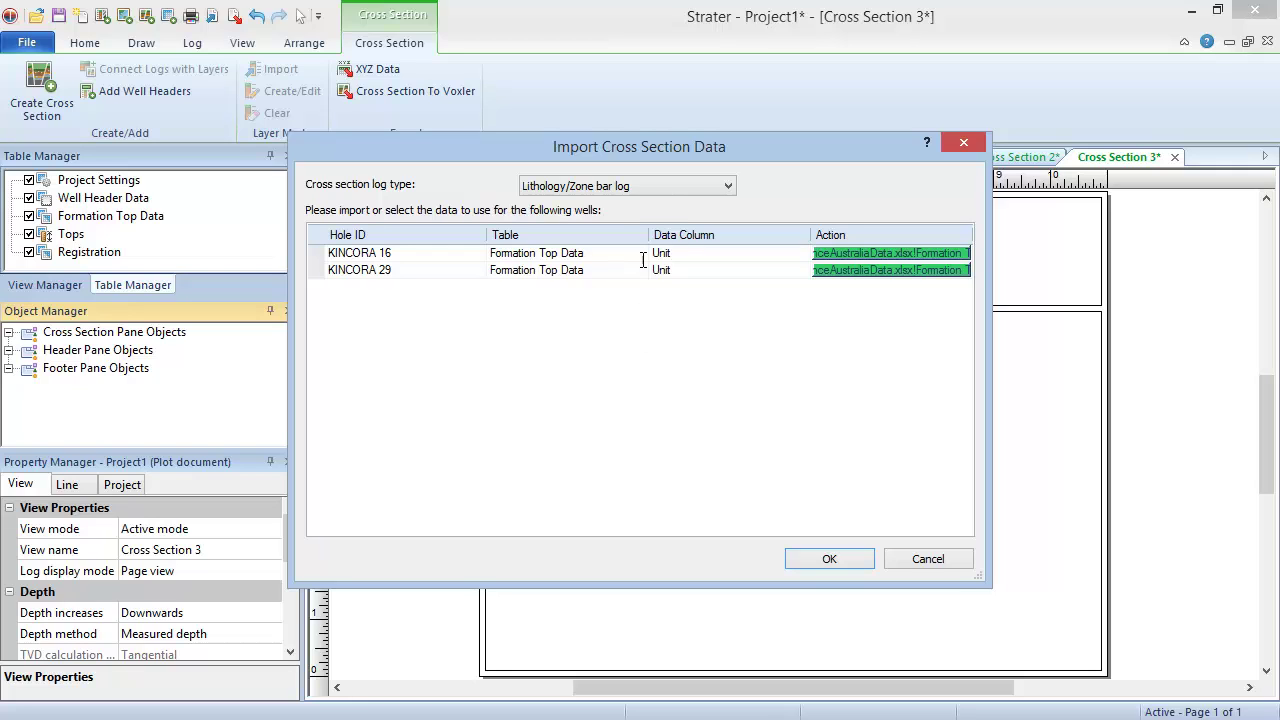
# Choose depth-registered raster logs with the Registration table for KINCORA 16 and KINCORA 29
pyautogui.click(658, 186)
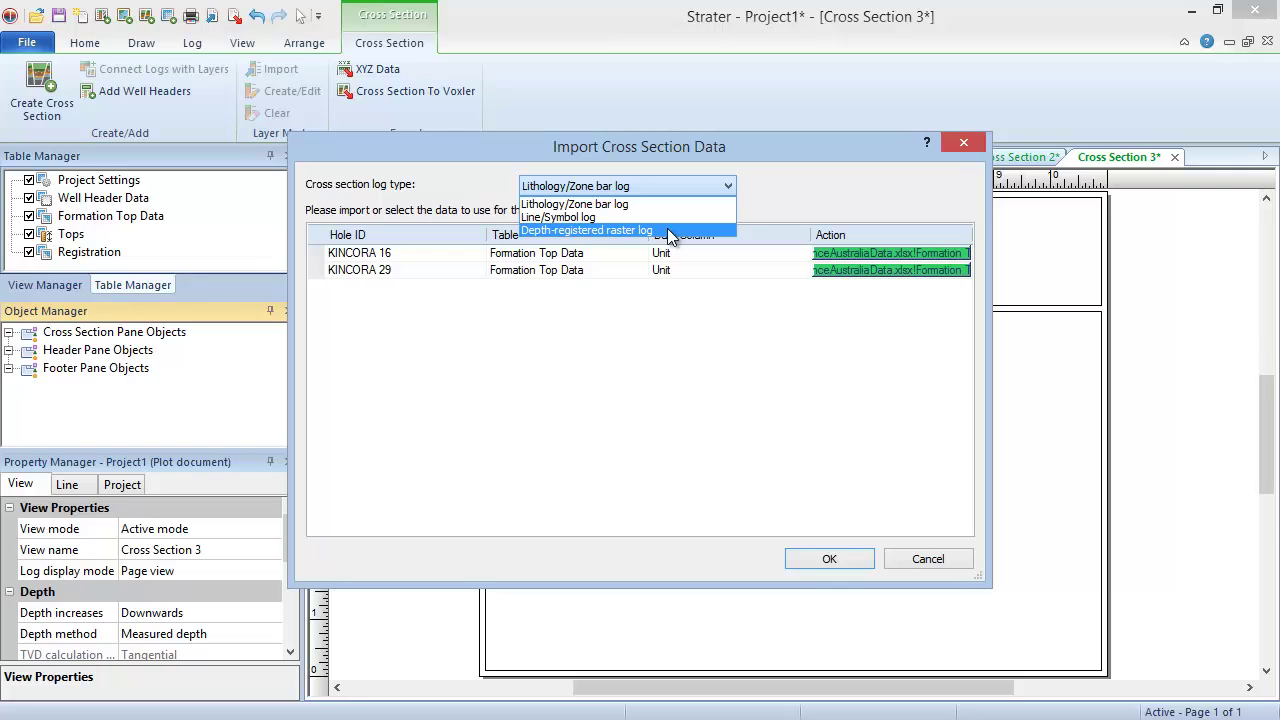
pyautogui.click(668, 231)
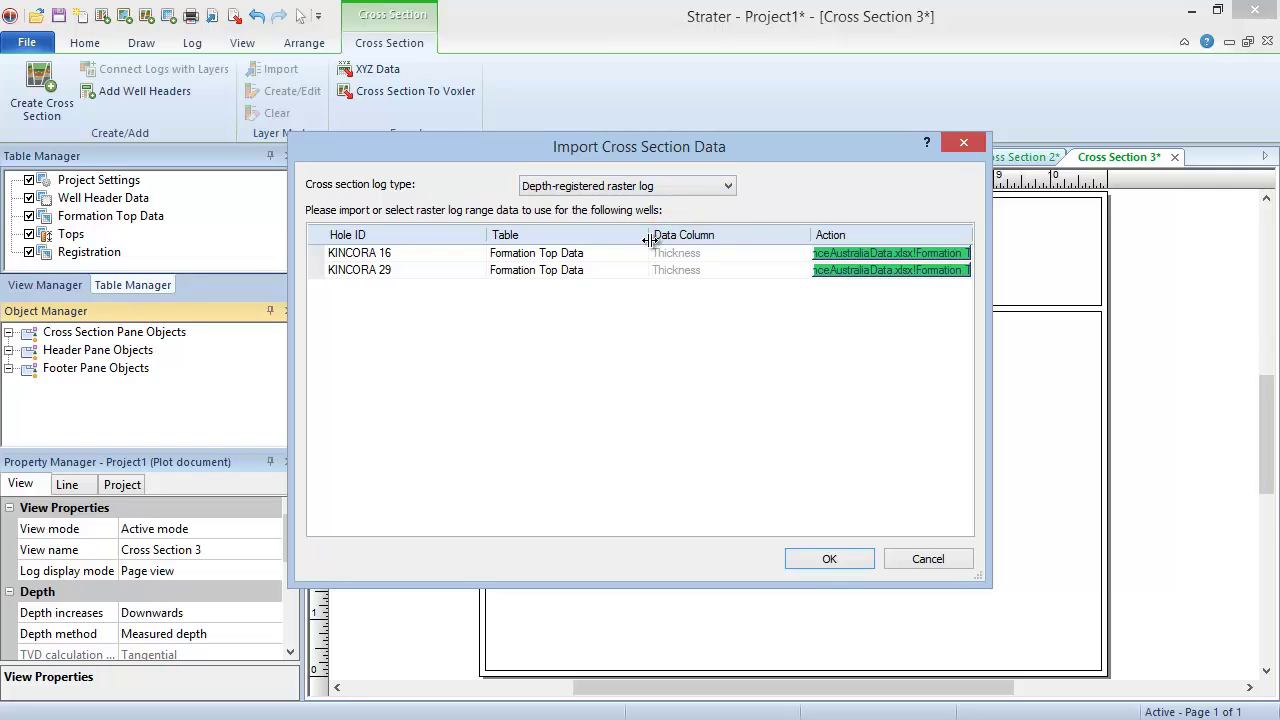
pyautogui.click(583, 253)
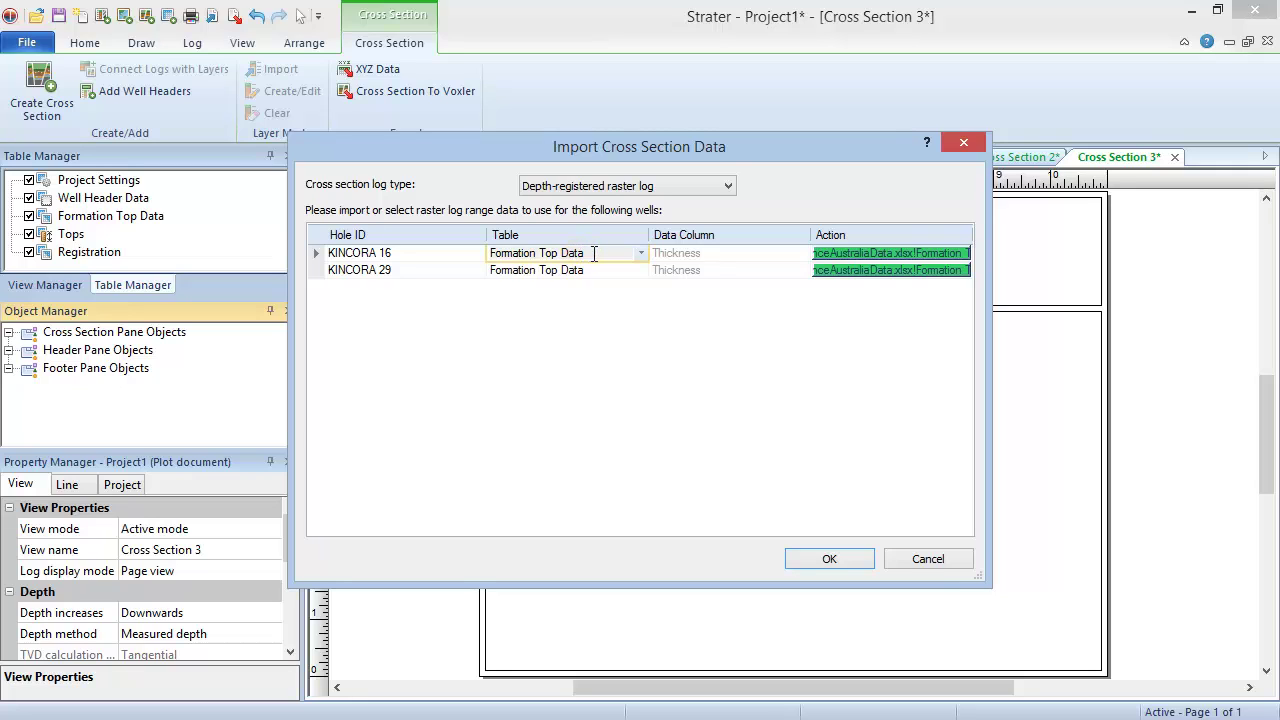
pyautogui.click(640, 253)
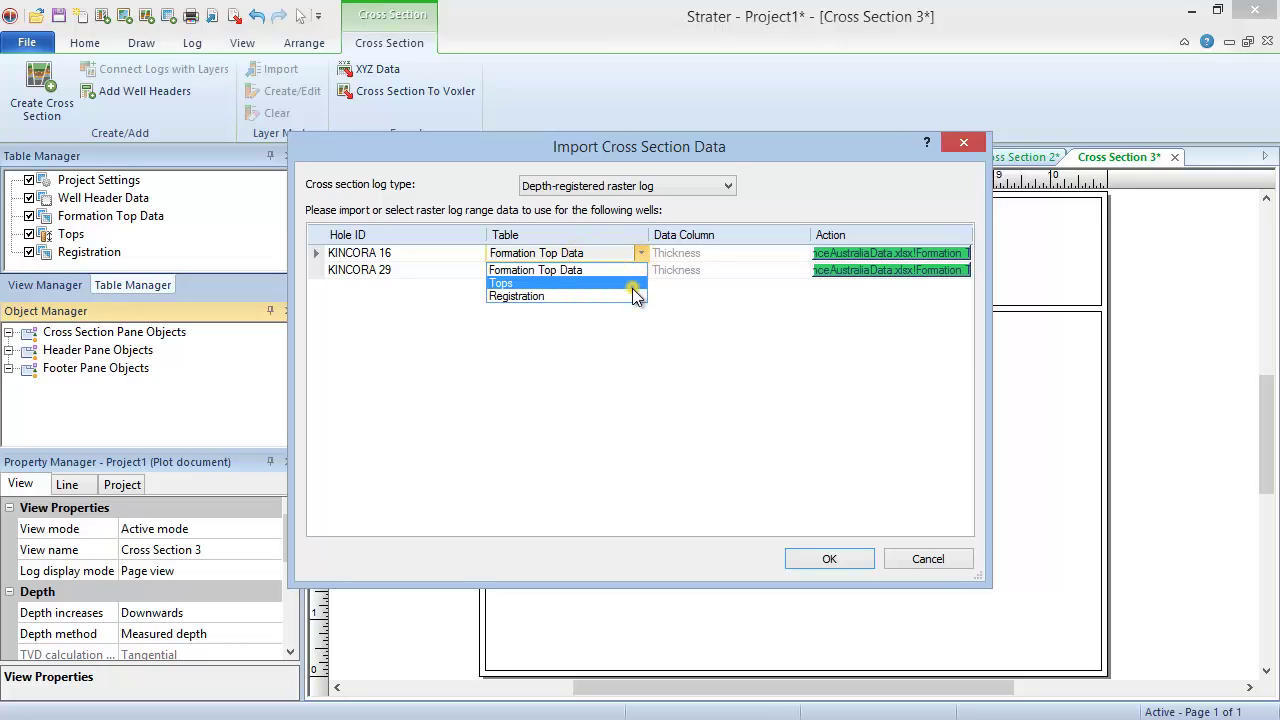
pyautogui.click(632, 295)
pyautogui.click(638, 271)
pyautogui.click(640, 271)
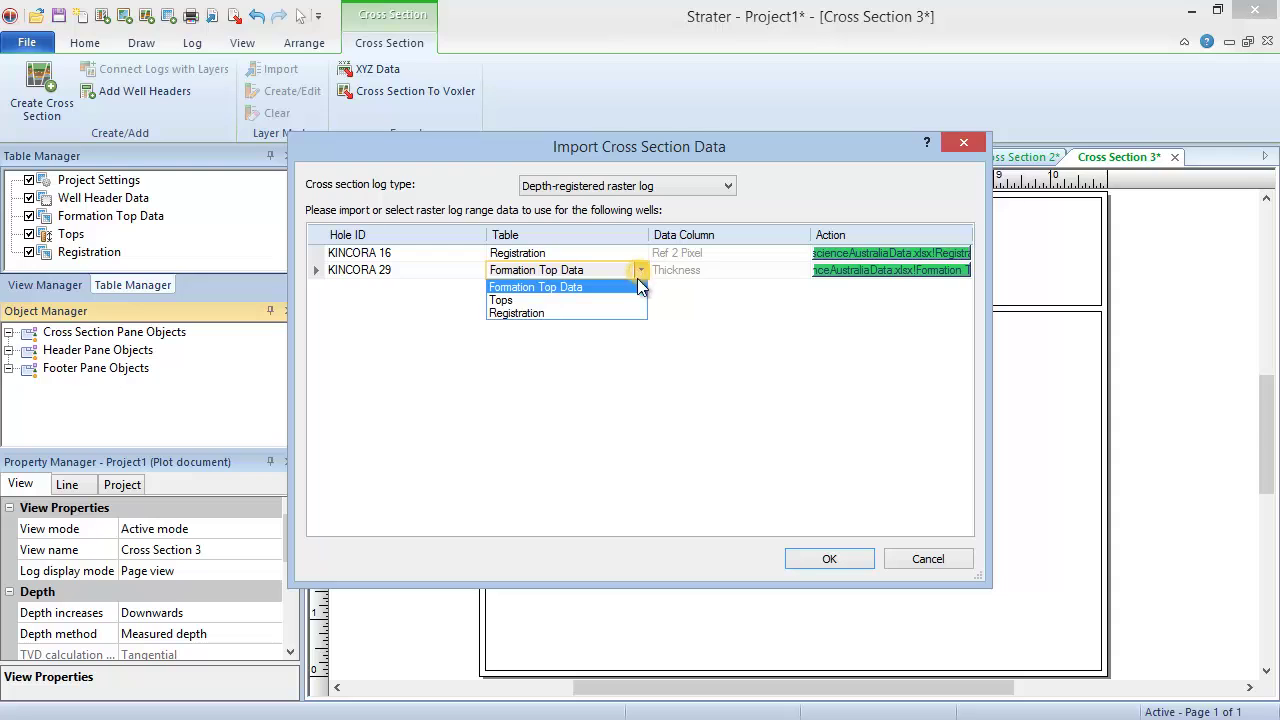
pyautogui.click(634, 315)
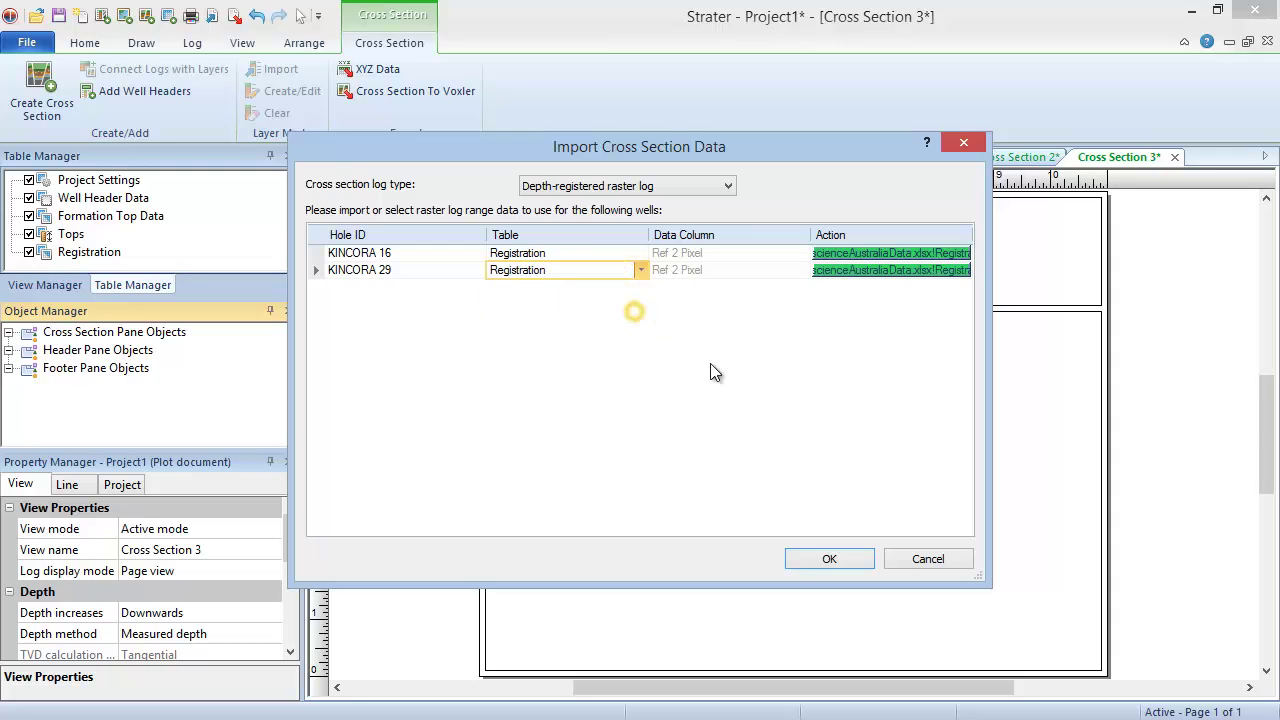
pyautogui.click(854, 558)
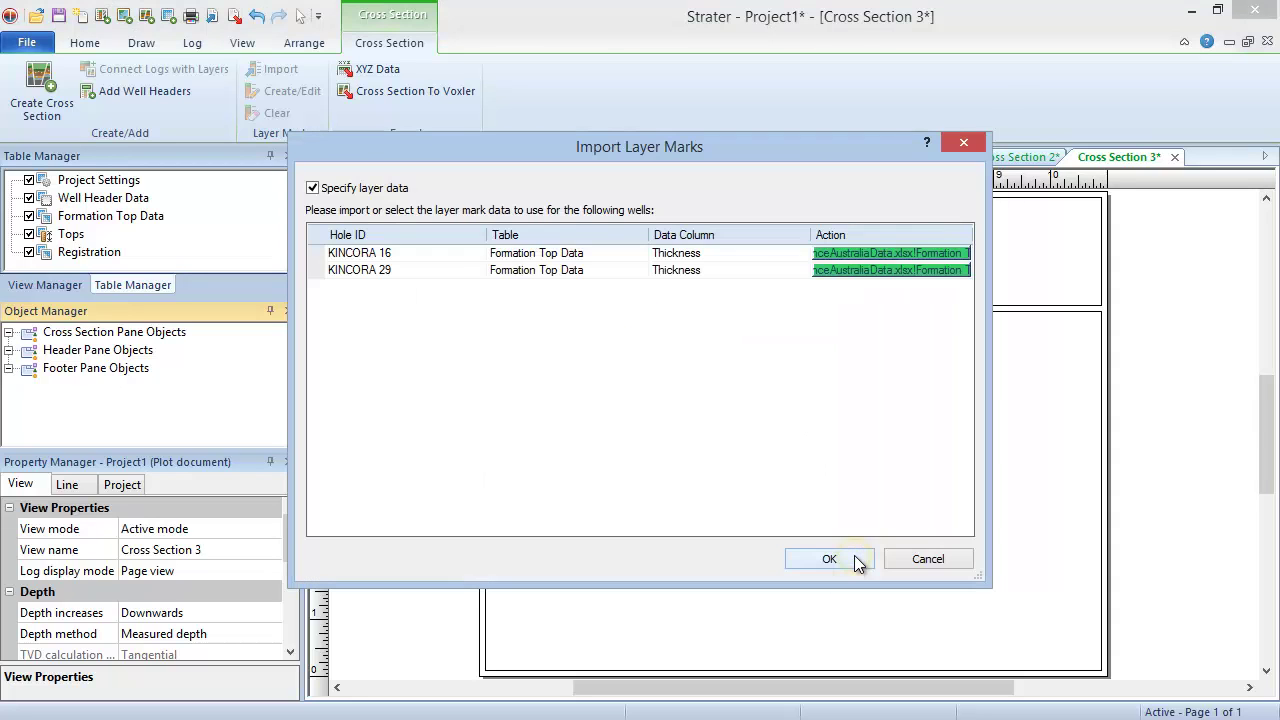
# Assign the Tops table as layer mark source for KINCORA 16 and KINCORA 29
pyautogui.click(624, 253)
pyautogui.click(642, 255)
pyautogui.click(631, 283)
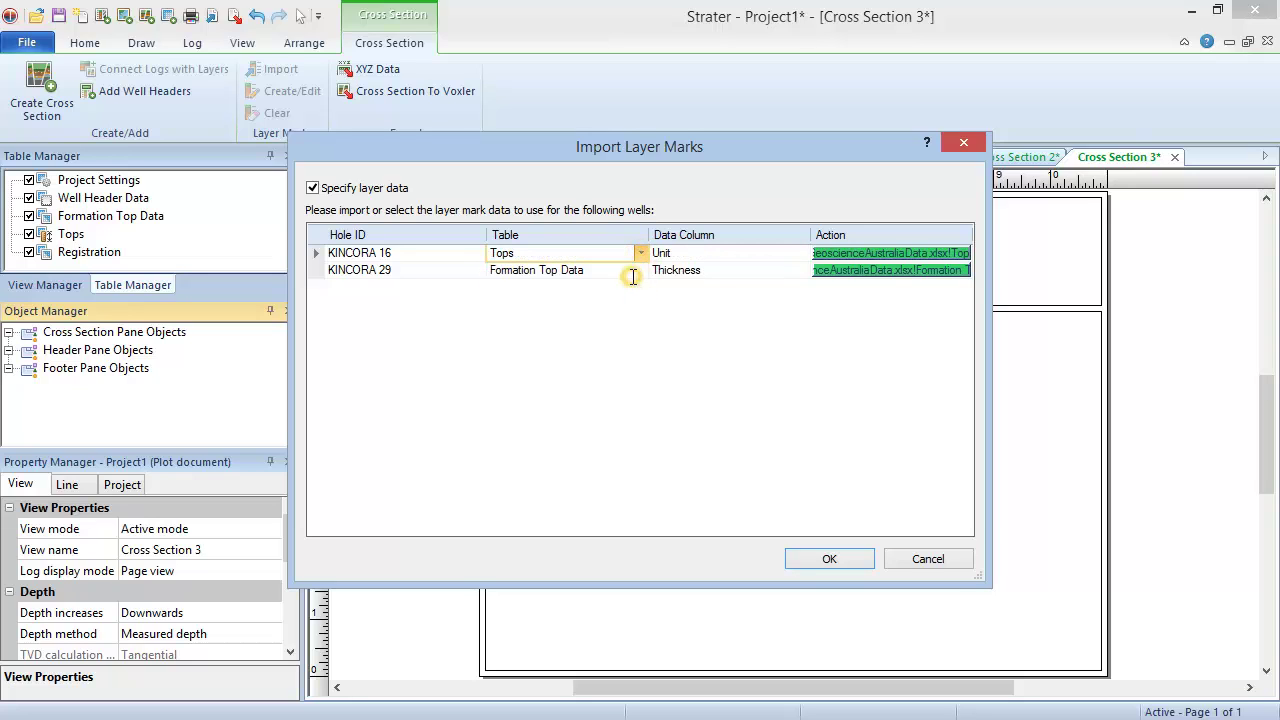
pyautogui.click(635, 271)
pyautogui.click(638, 269)
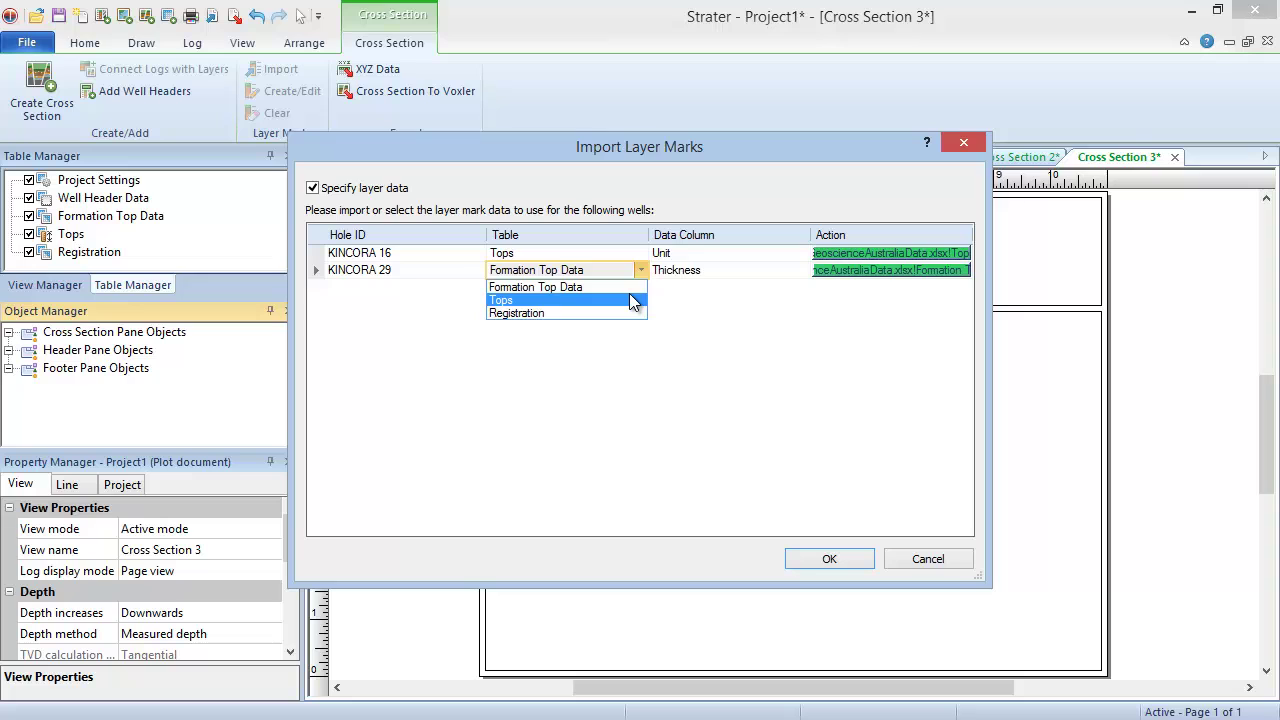
pyautogui.click(632, 300)
# Confirm the layer marks and accept the TIFF warning to import the raster logs
pyautogui.click(855, 560)
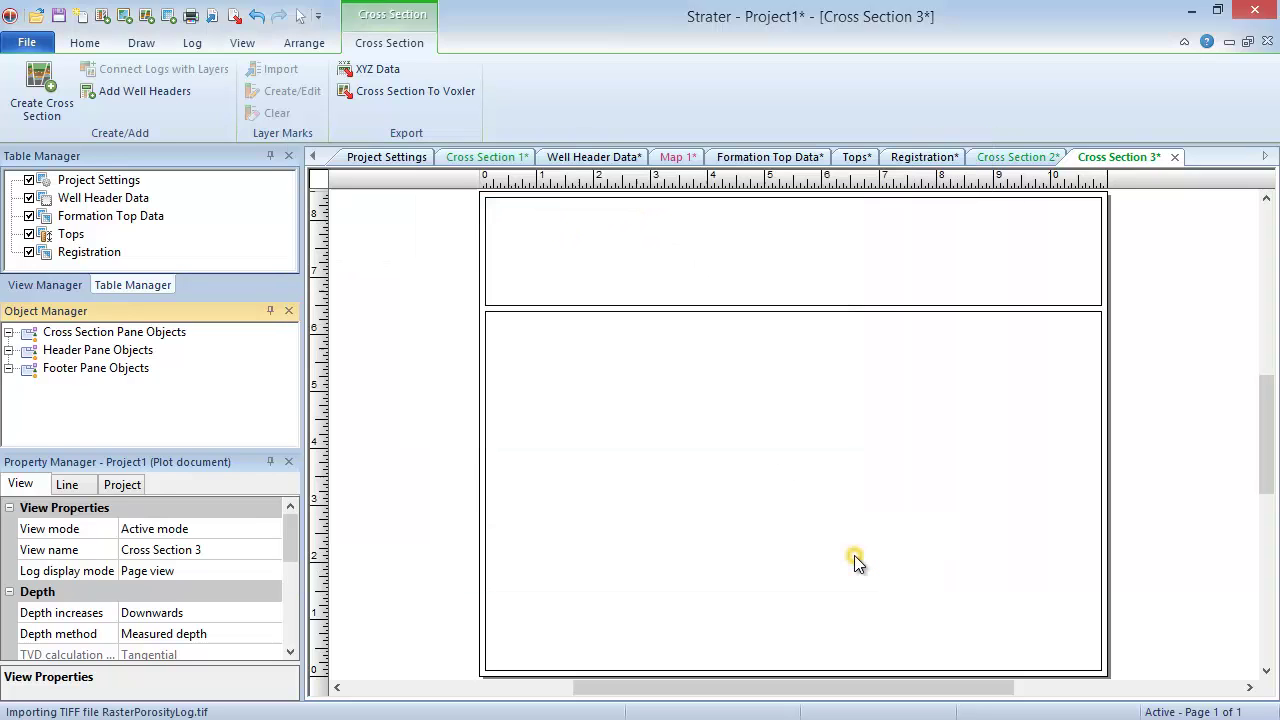
pyautogui.click(754, 474)
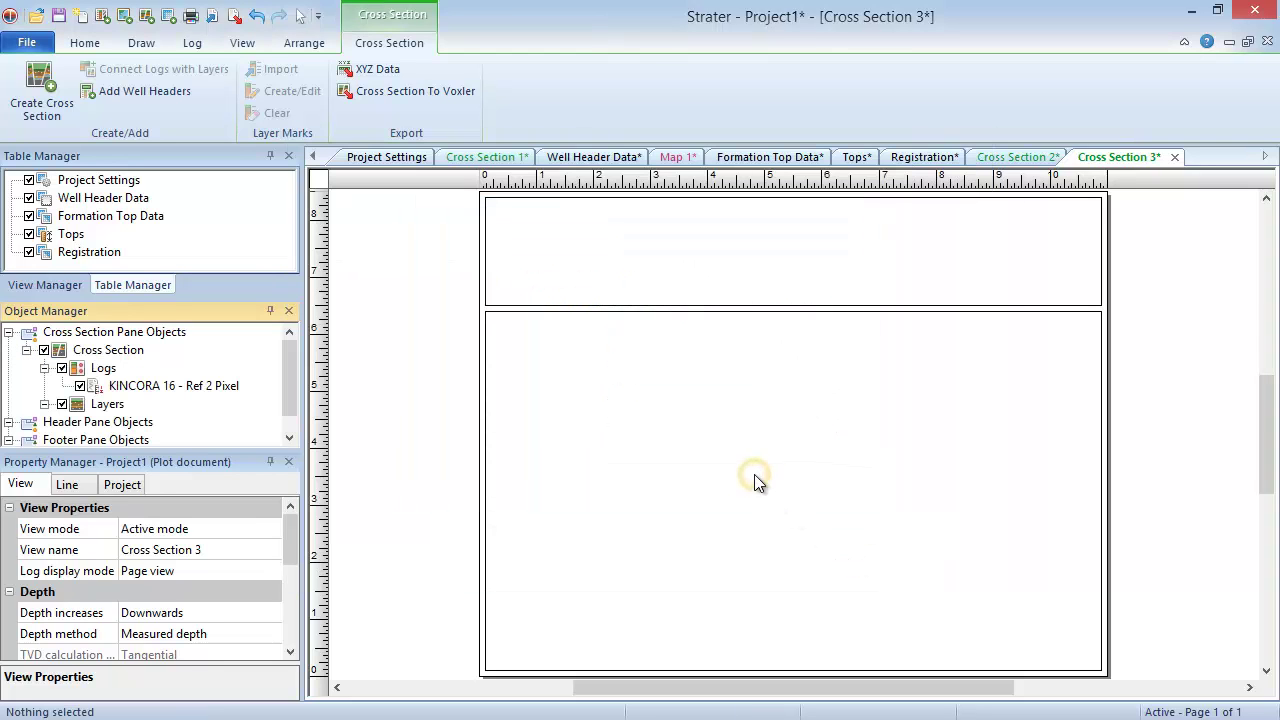